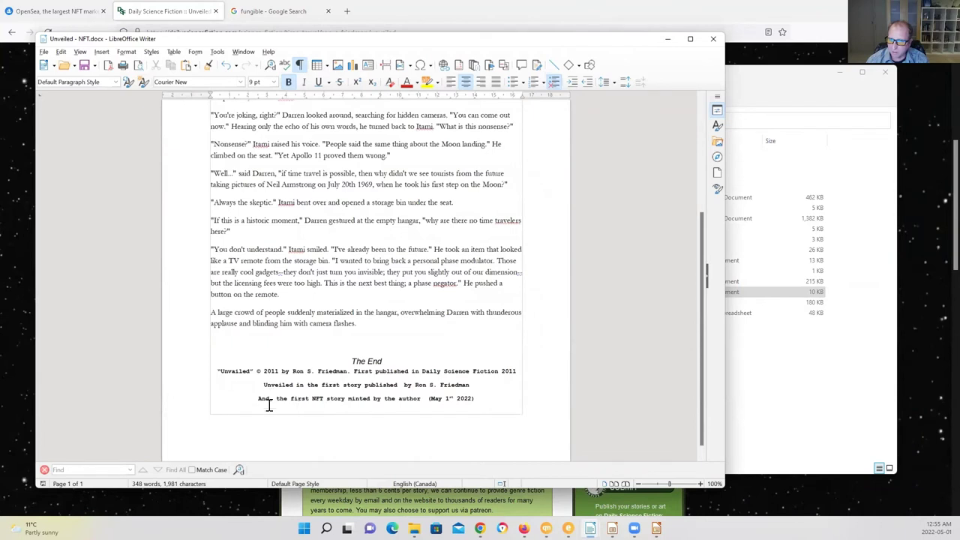
# - Insert a comma after "And" in the last credit line below the story
pyautogui.click(267, 399)
pyautogui.write(',')
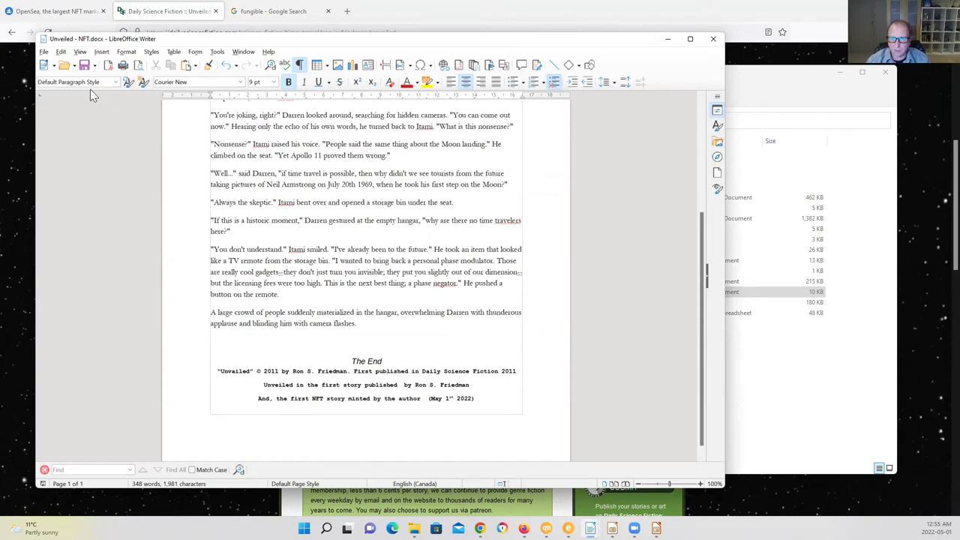
# - Export the document as a JPEG named "Unveiled - NFT", overwriting the existing file and keeping the default JPG options
pyautogui.click(44, 54)
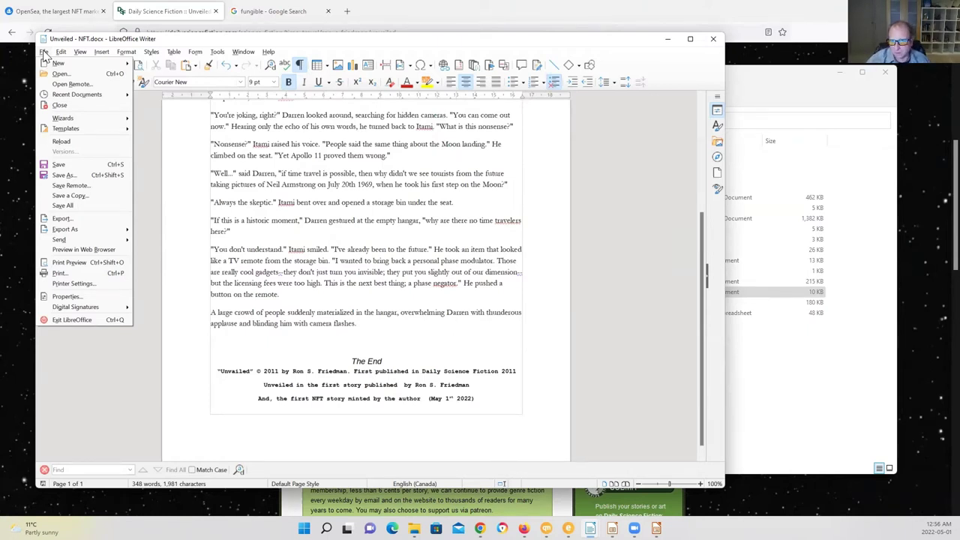
pyautogui.click(44, 52)
pyautogui.click(61, 51)
pyautogui.moveTo(44, 53)
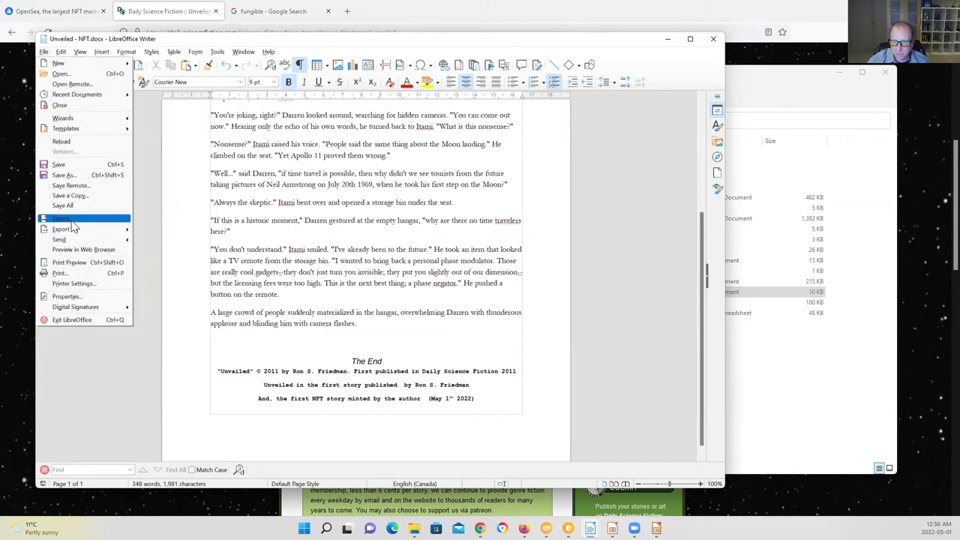
pyautogui.click(281, 276)
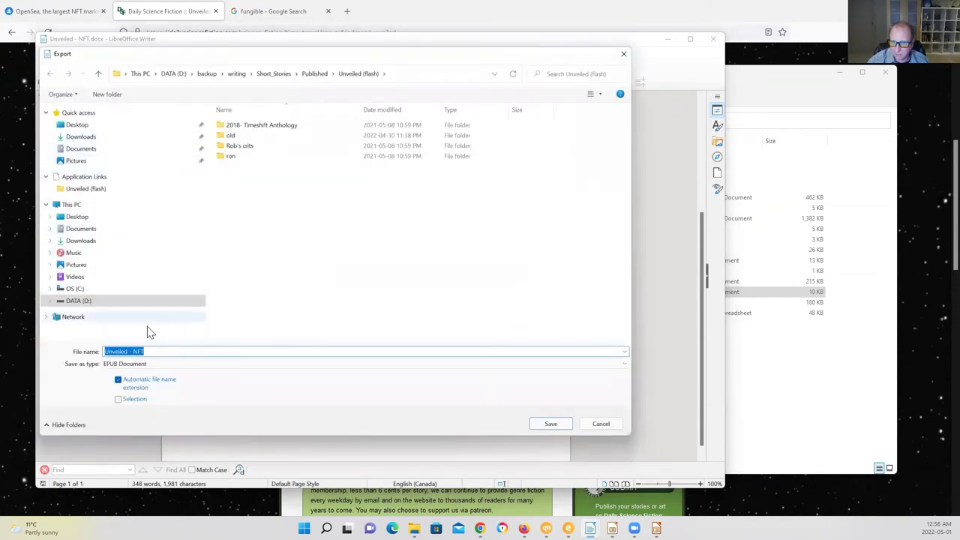
pyautogui.click(151, 366)
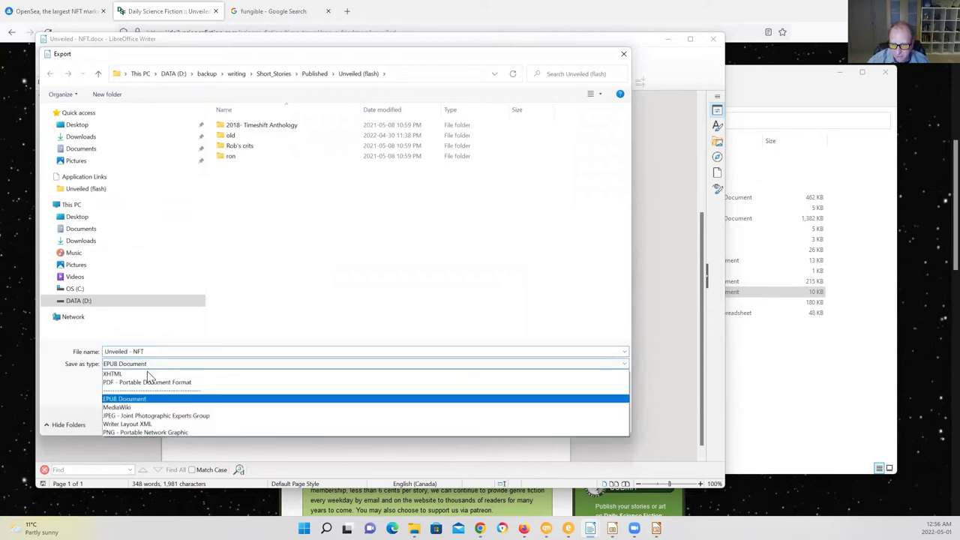
pyautogui.click(133, 417)
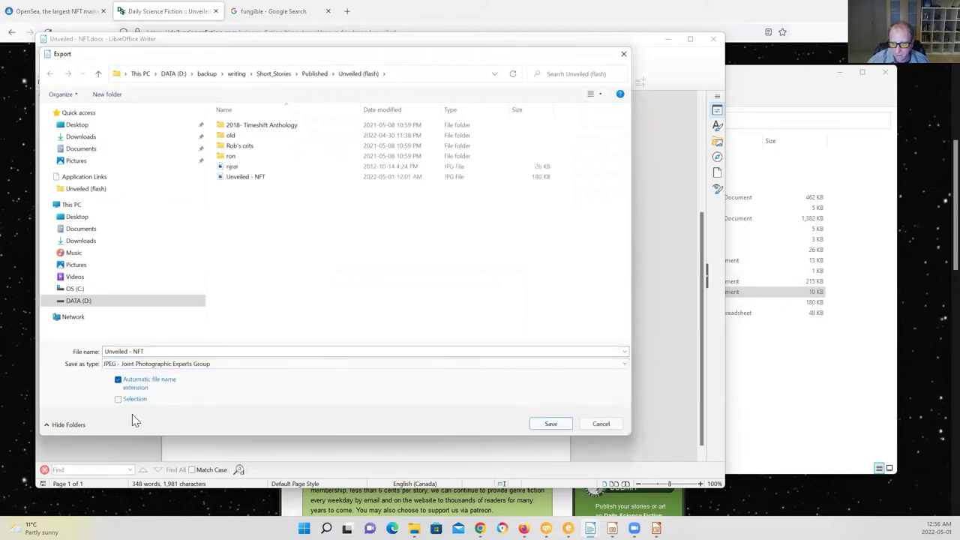
pyautogui.click(551, 425)
pyautogui.click(499, 264)
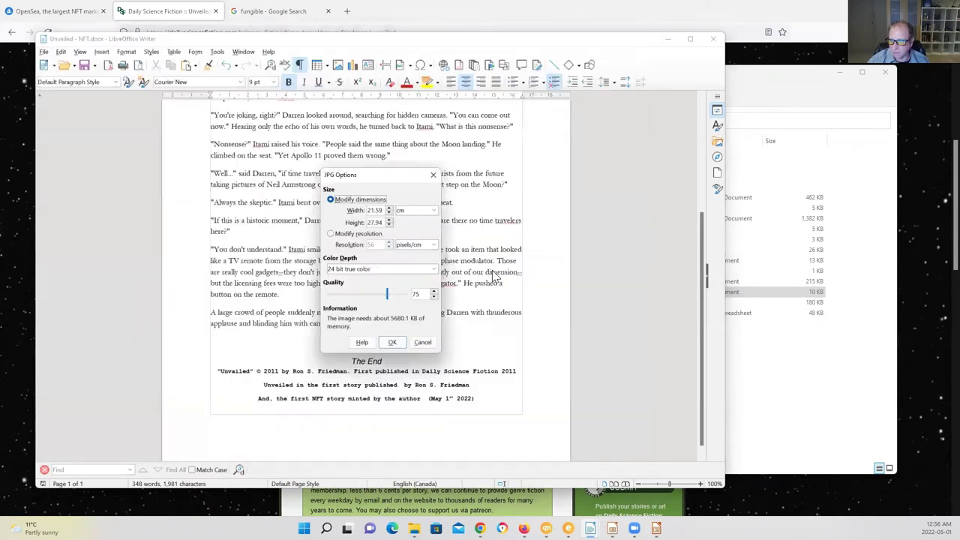
pyautogui.click(392, 343)
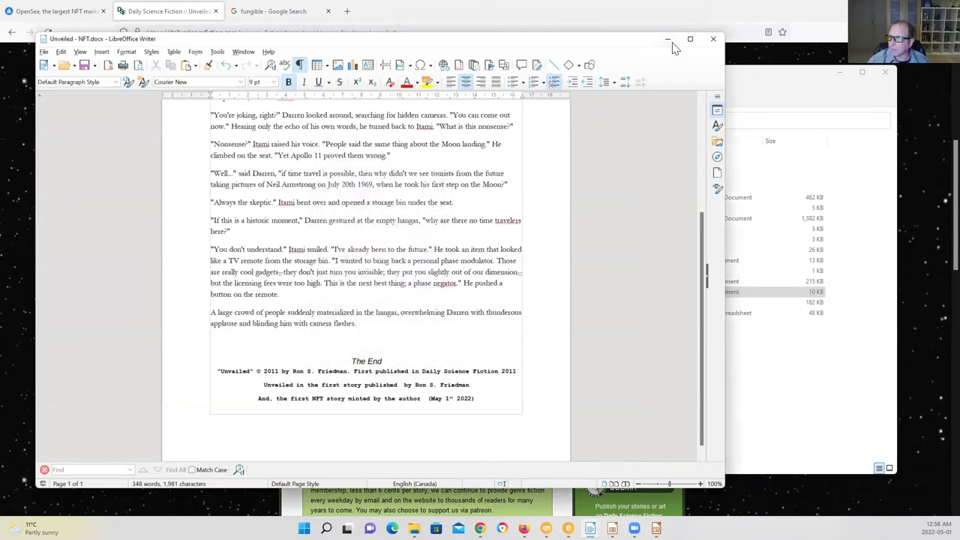
# - Leave the document, view the exported "Unveiled - NFT" JPG from the Unveiled (flash) folder, and close the image viewer
pyautogui.click(713, 38)
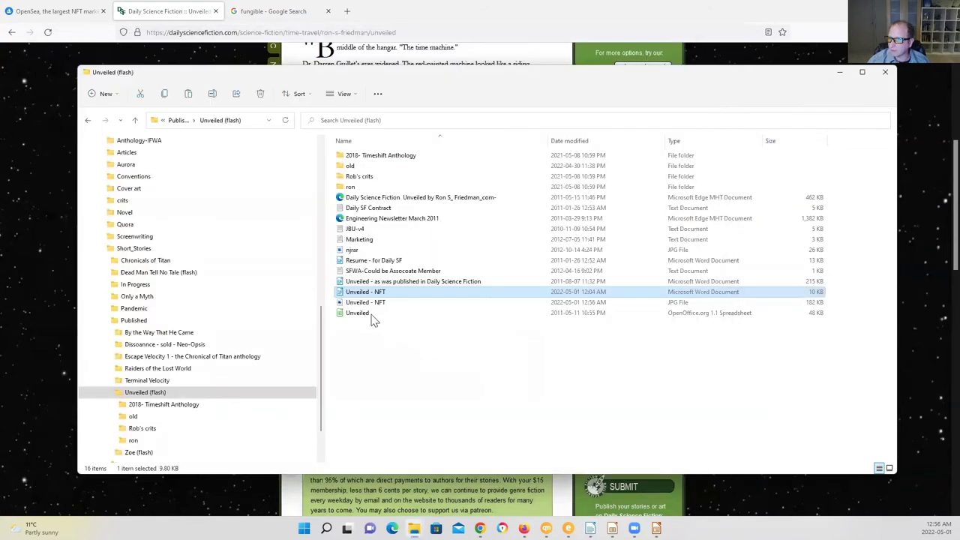
pyautogui.click(375, 302)
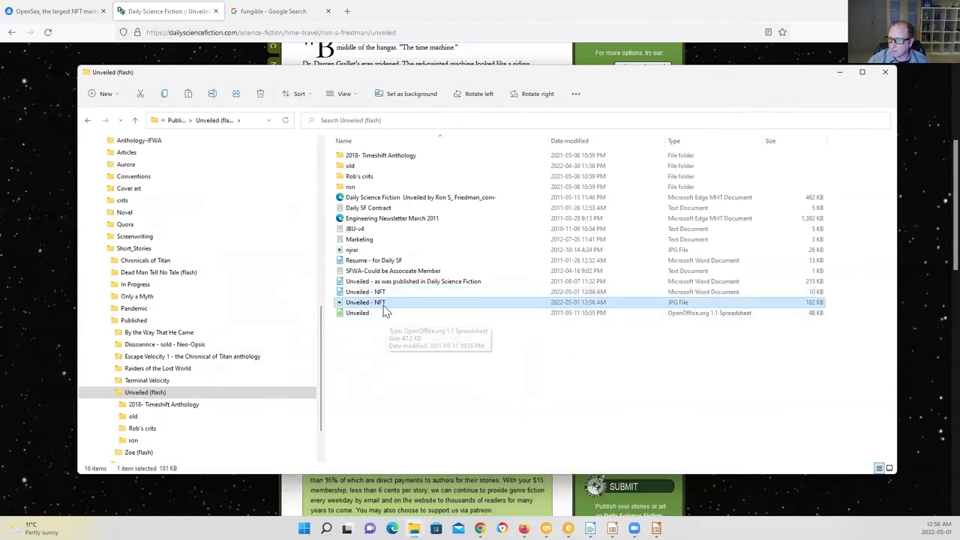
pyautogui.doubleClick(343, 304)
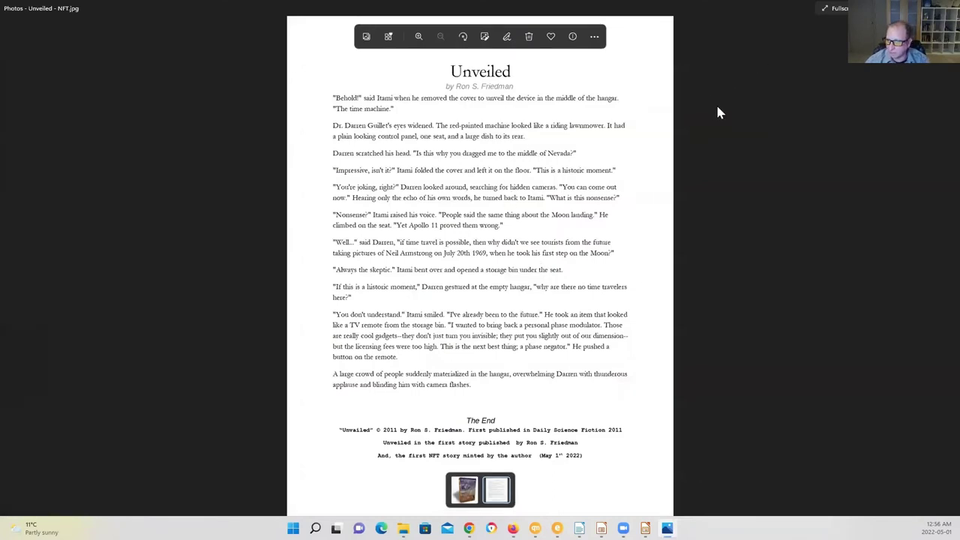
pyautogui.hotkey('alt', 'F4')
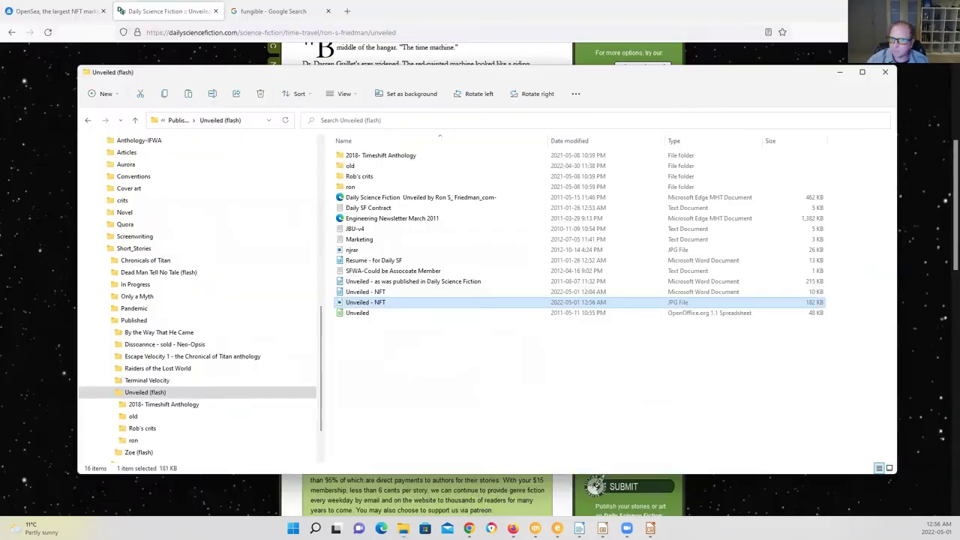
# - Switch to the OpenSea page in the browser and open the MetaMask wallet
pyautogui.click(57, 89)
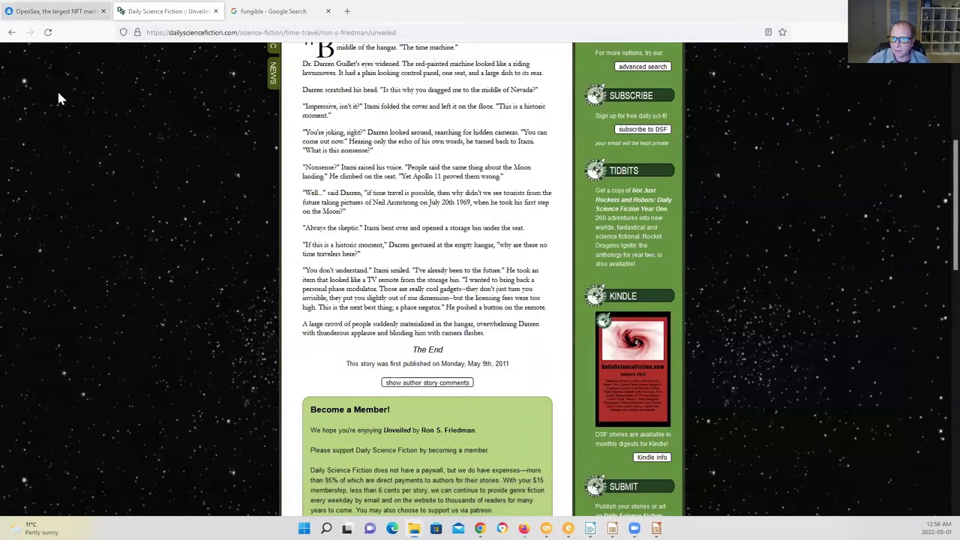
pyautogui.hotkey('ctrl', 'shift', 'Tab')
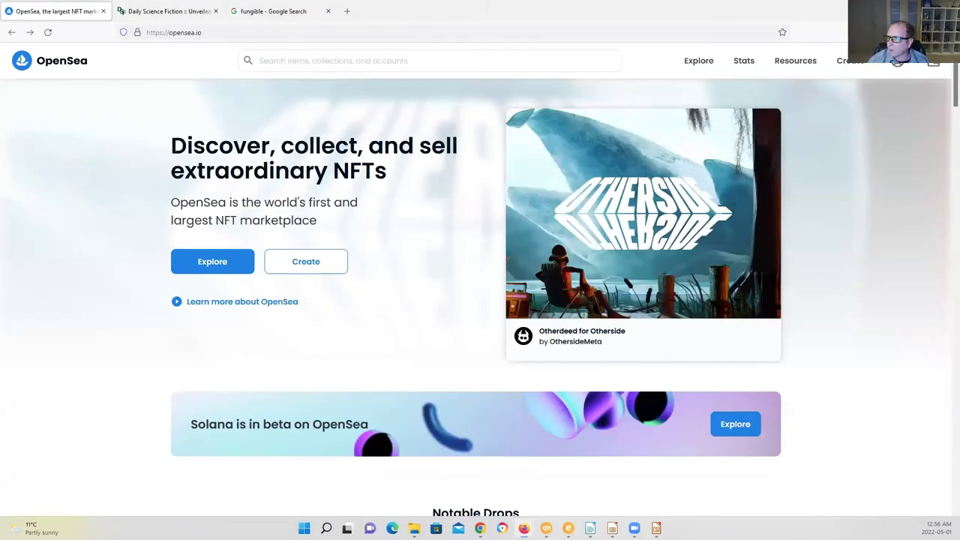
pyautogui.hotkey('alt', 'shift', 'm')
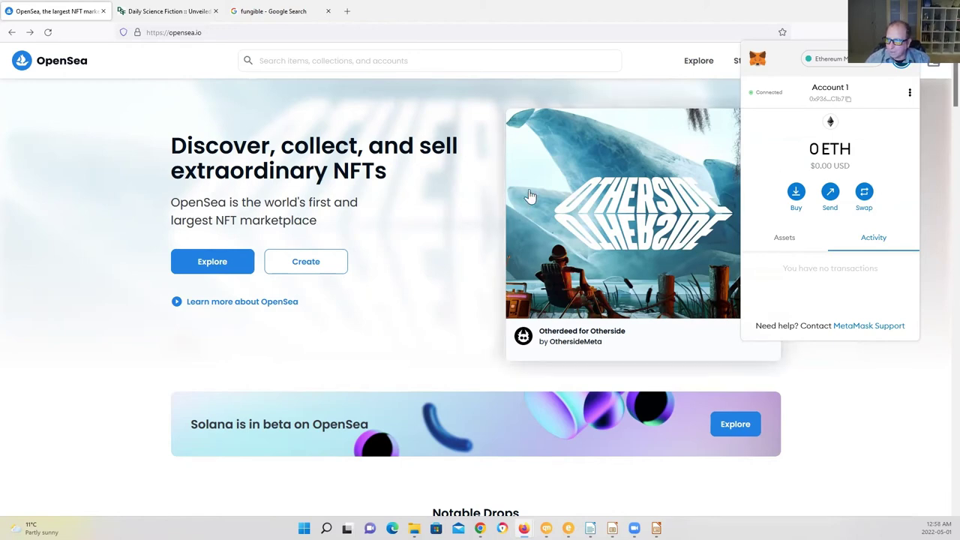
# - Start creating a new NFT on OpenSea, connecting with MetaMask, approving the wallet request and dismissing the wallet window
pyautogui.click(299, 269)
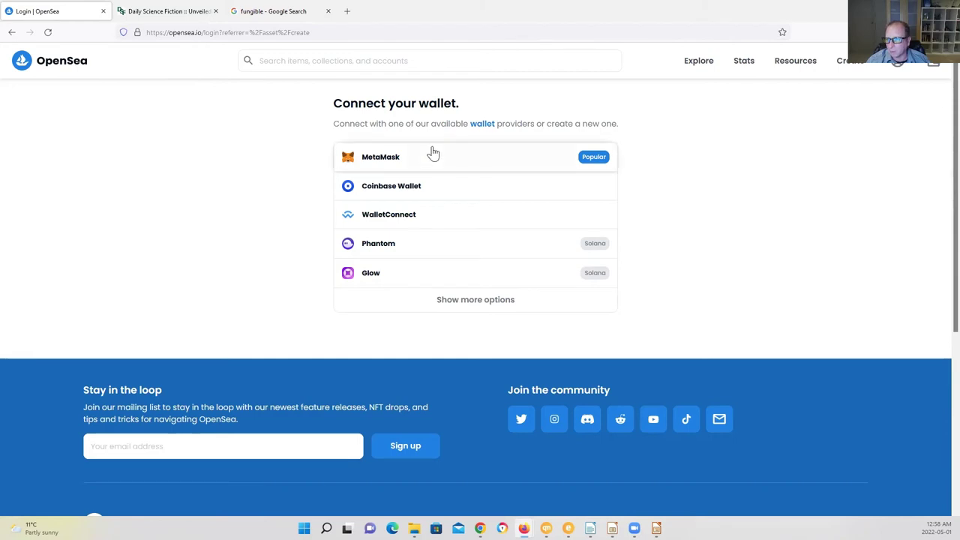
pyautogui.click(389, 164)
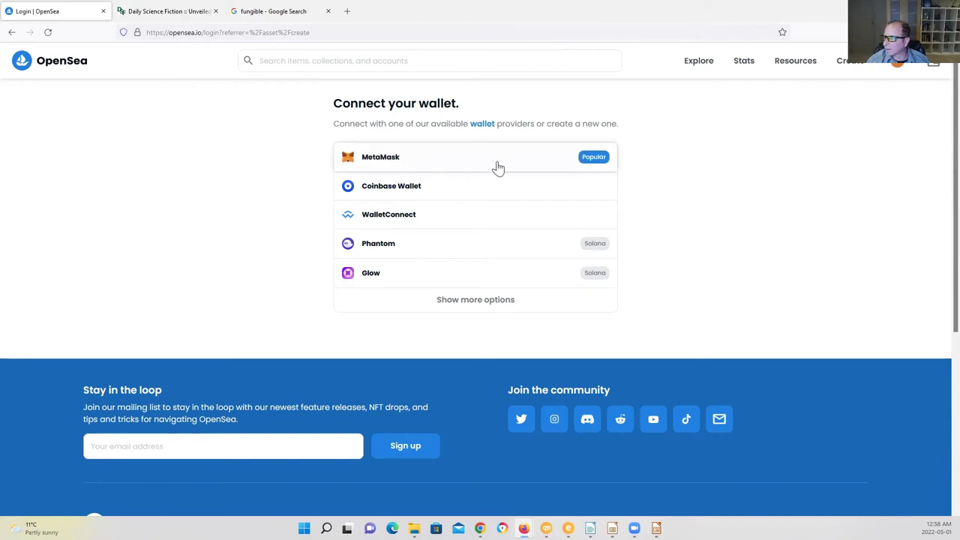
pyautogui.click(422, 158)
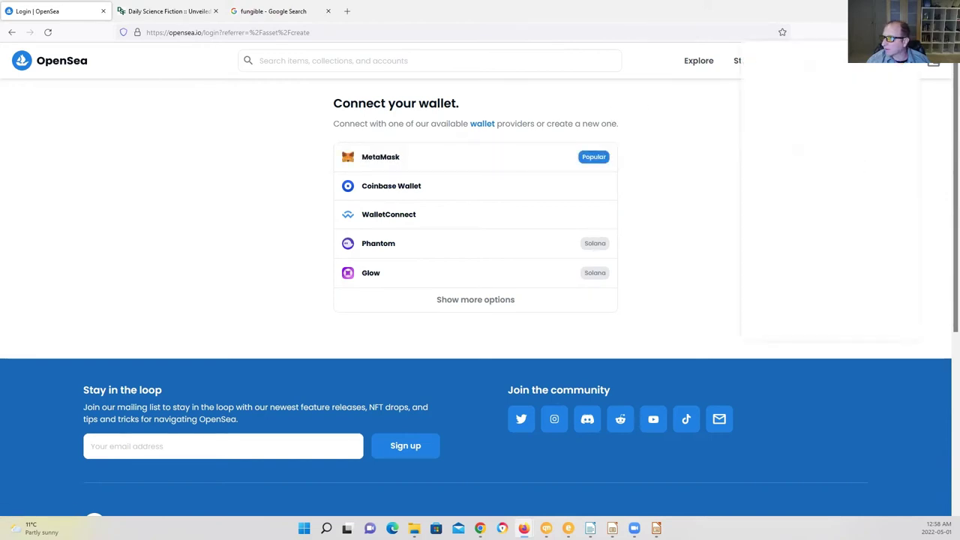
pyautogui.click(870, 315)
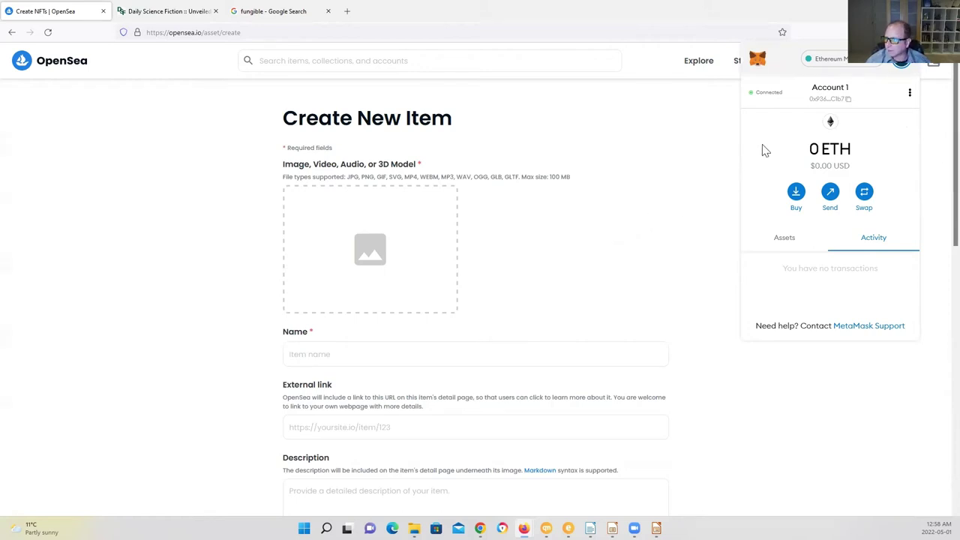
pyautogui.click(709, 124)
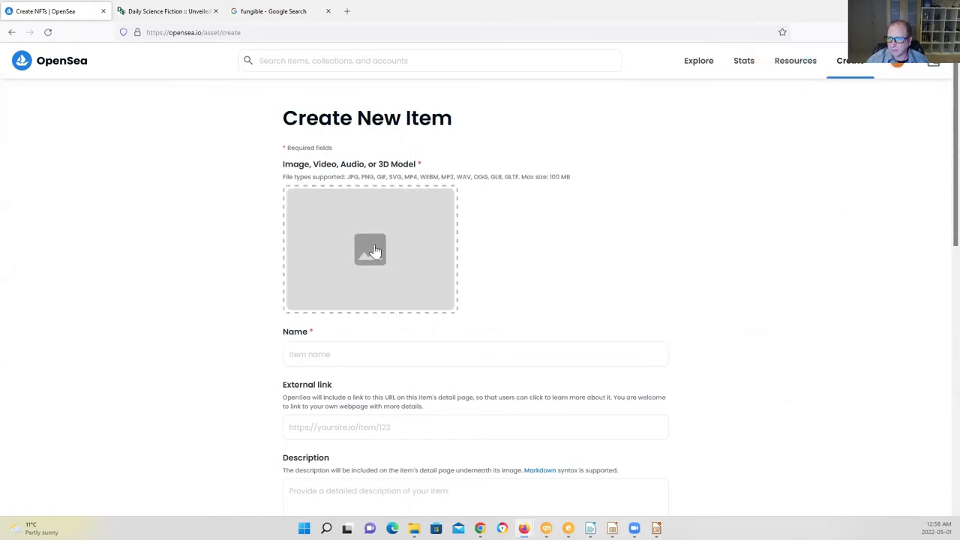
# - Add the "Unveiled - NFT" JPG from the Unveiled (flash) folder as the new item's media file
pyautogui.hotkey('alt', 'Tab')
pyautogui.moveTo(818, 414); pyautogui.dragTo(370, 256)
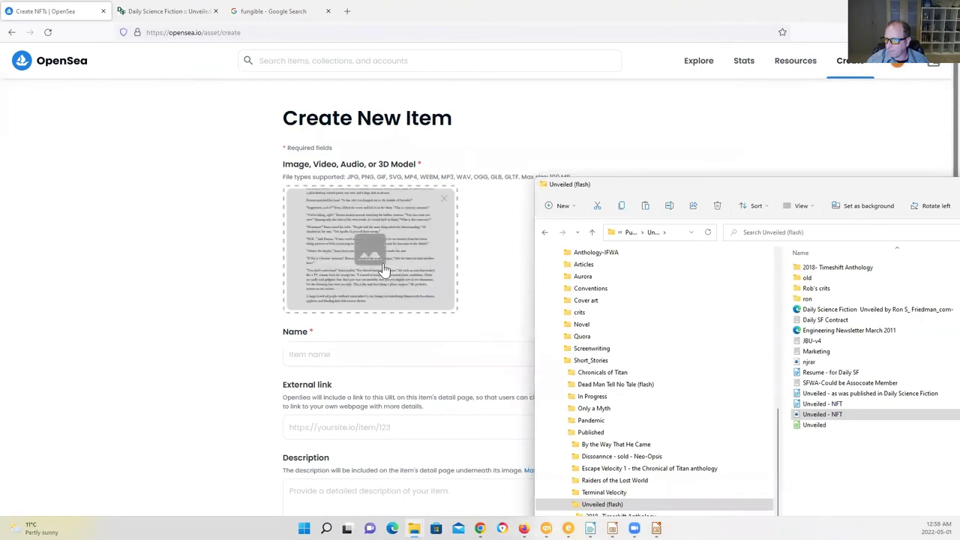
pyautogui.click(471, 268)
# - Enter "Uneiled - First story published by" followed by the author's full name as the item name
pyautogui.click(315, 358)
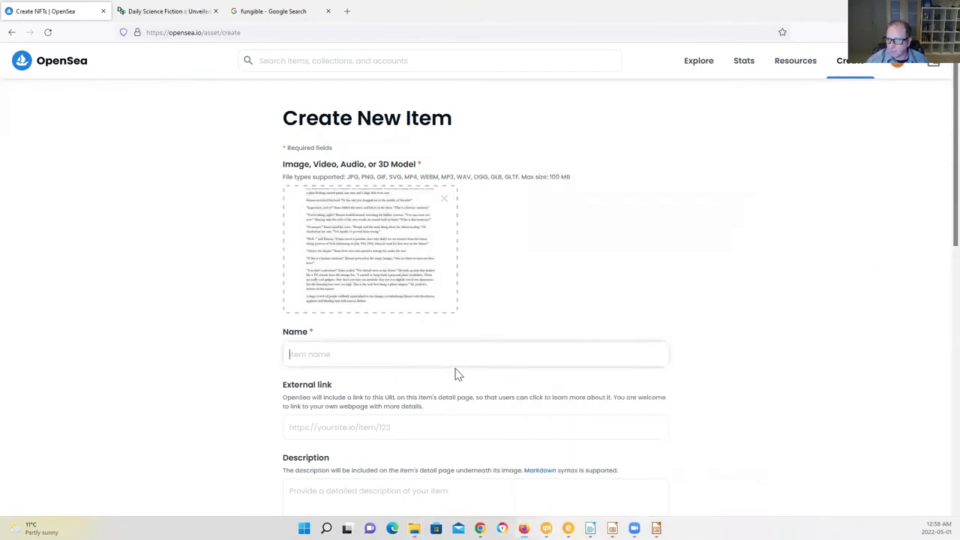
pyautogui.write('U')
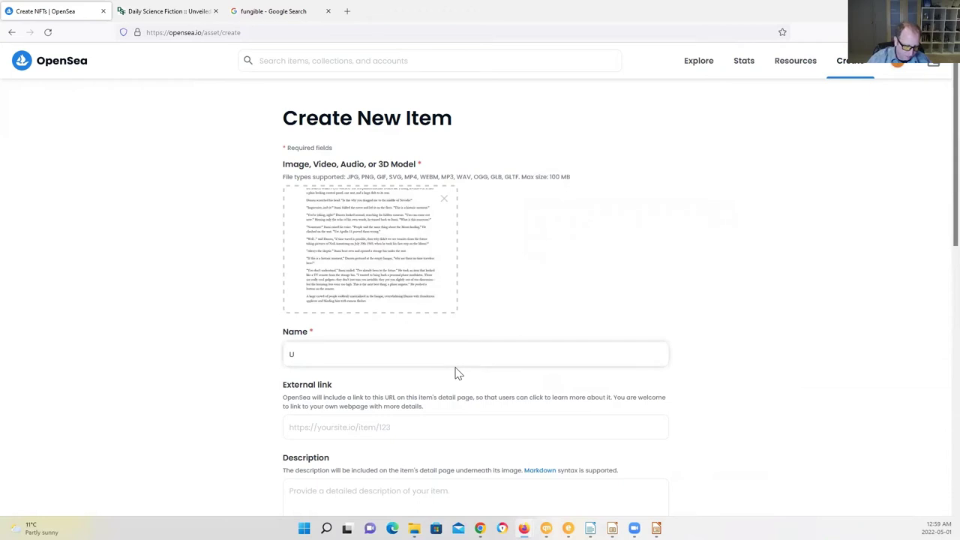
pyautogui.write('neiled -')
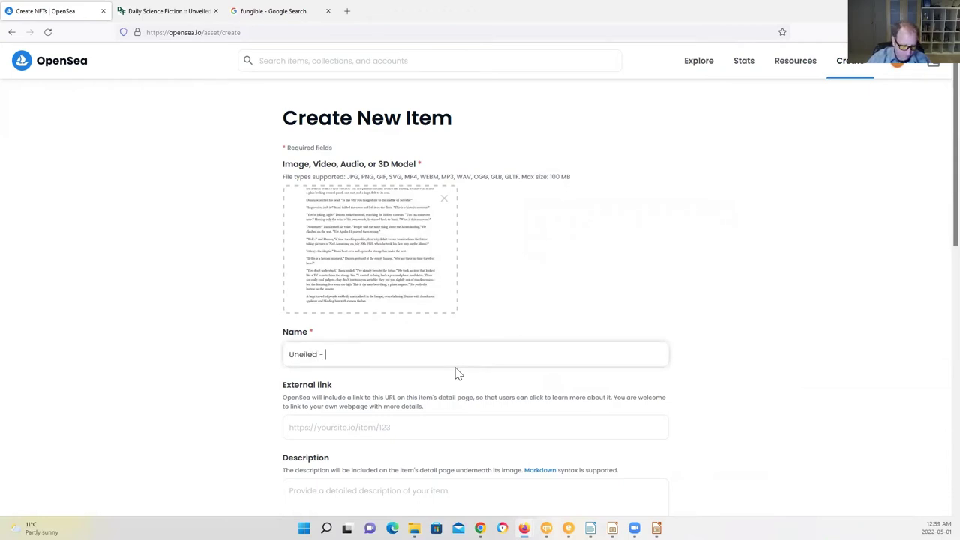
pyautogui.write(' First story')
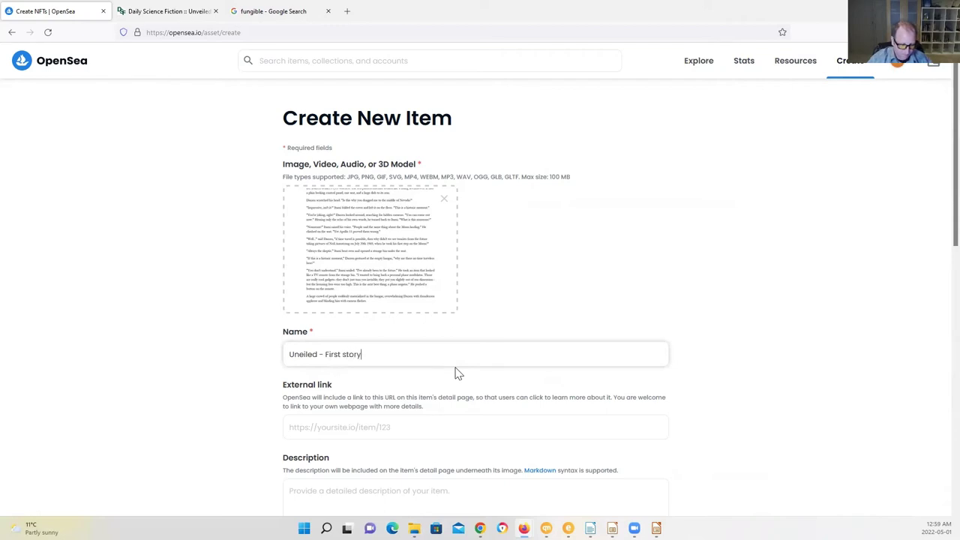
pyautogui.write(' published by Ron.')
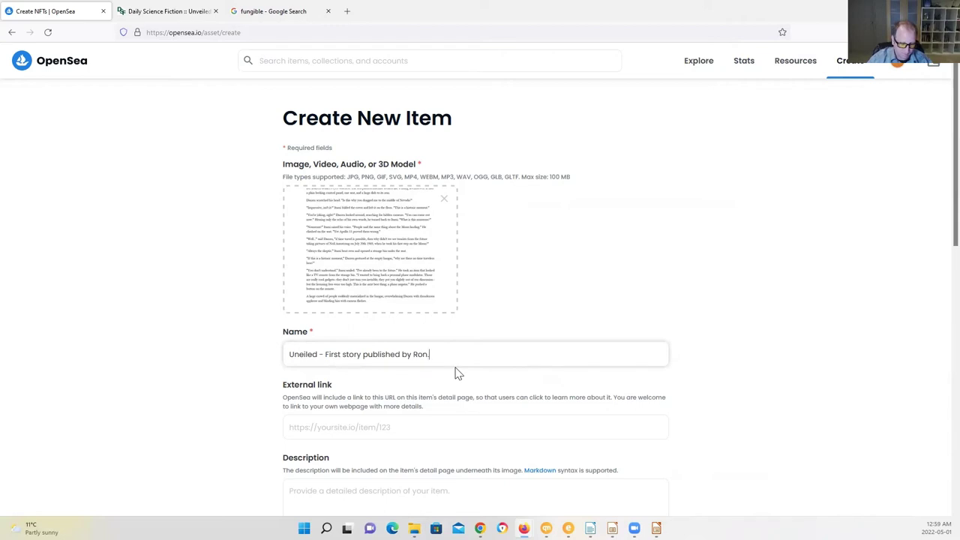
pyautogui.press('BackSpace')
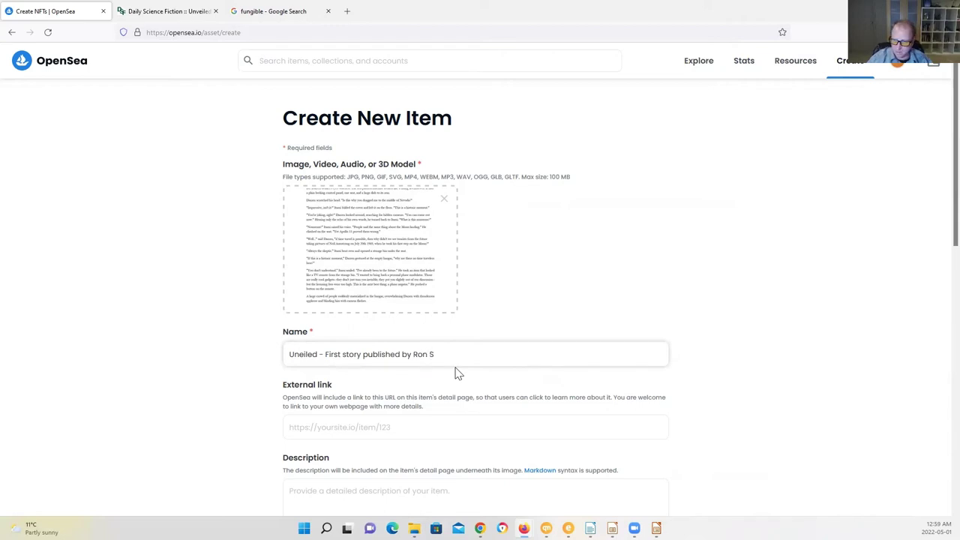
pyautogui.write('S. Friedman')
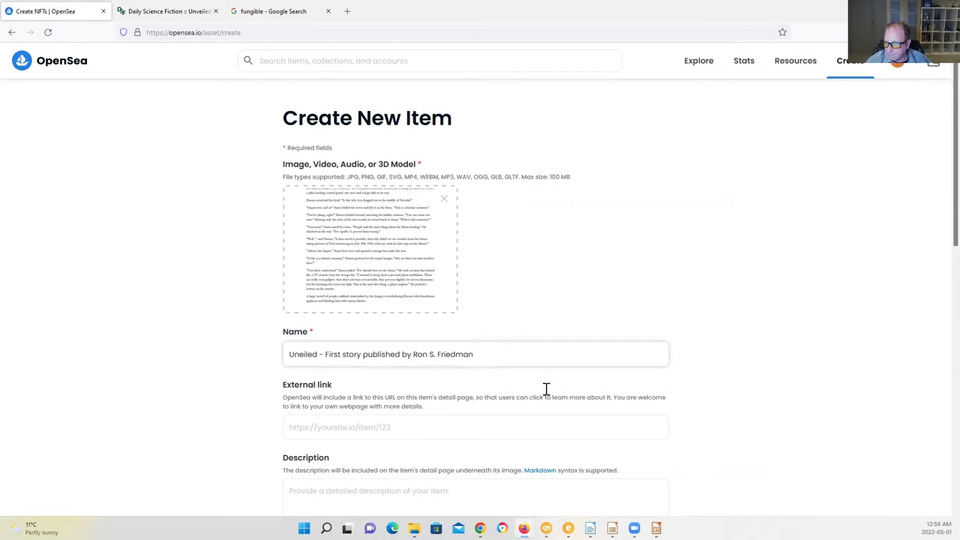
# - Copy the full item name into the item's description, leaving the external link empty
pyautogui.click(418, 424)
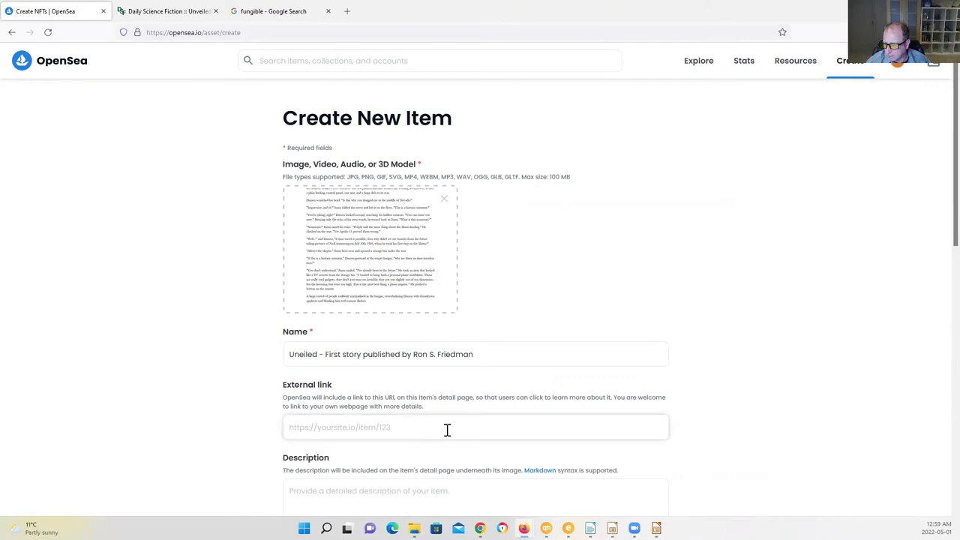
pyautogui.scroll(-2, 447, 429)
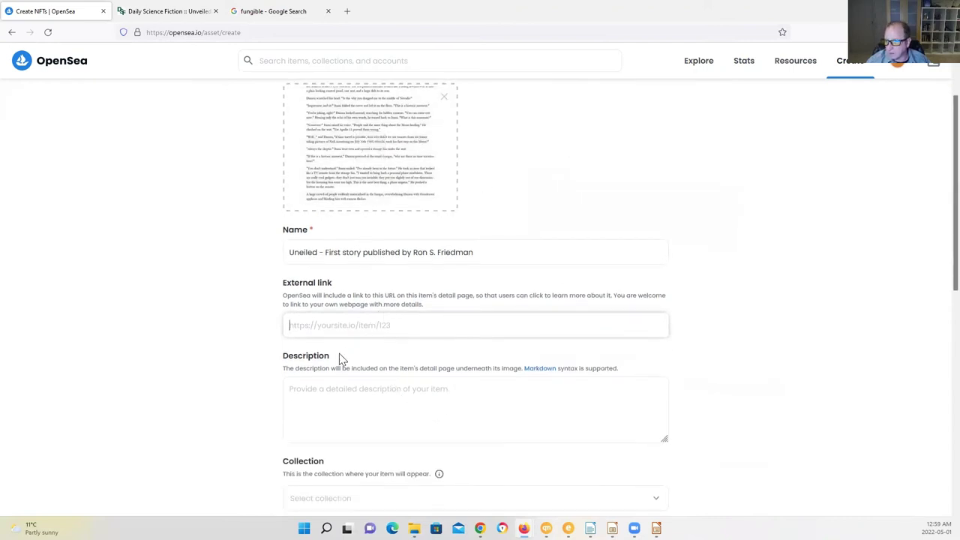
pyautogui.click(319, 406)
pyautogui.moveTo(484, 252); pyautogui.dragTo(263, 250)
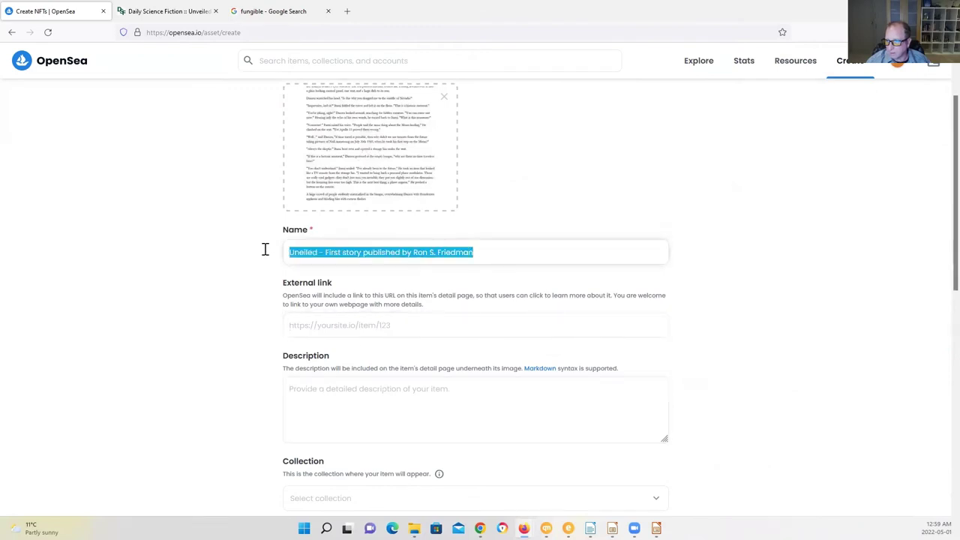
pyautogui.rightClick(351, 255)
pyautogui.click(377, 313)
pyautogui.click(305, 395)
pyautogui.rightClick(305, 395)
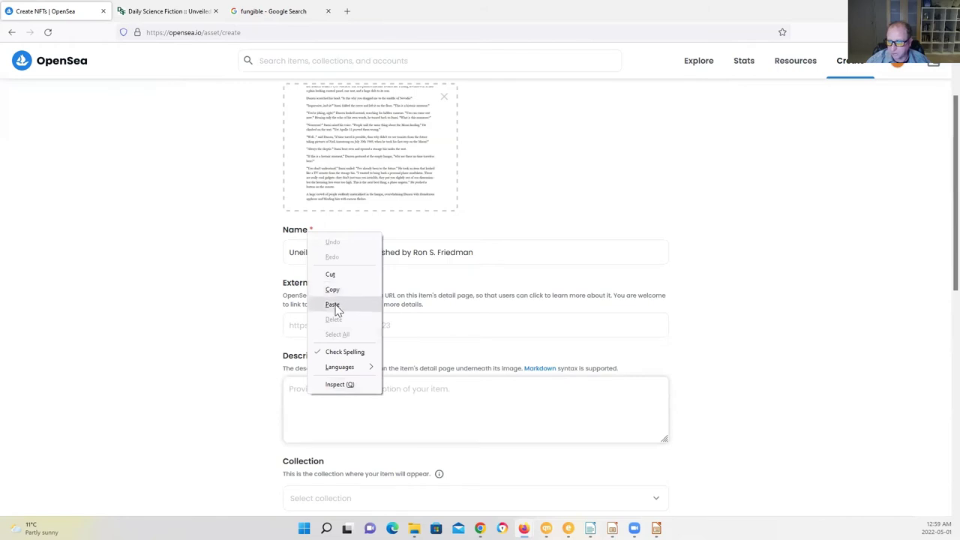
pyautogui.click(341, 303)
# - Correct "Uneiled" to "Unveiled" in the description using the spelling suggestion, and copy the corrected word
pyautogui.scroll(-2, 352, 345)
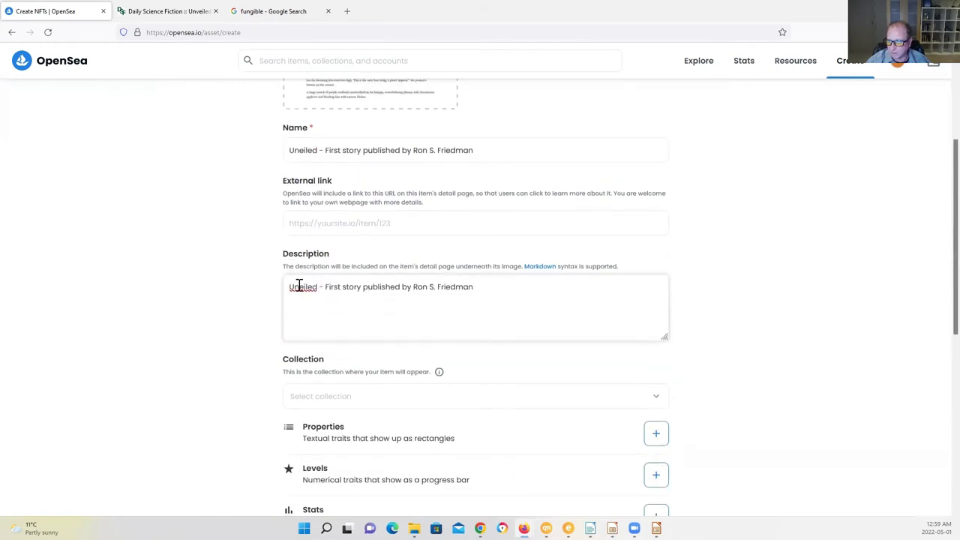
pyautogui.rightClick(298, 286)
pyautogui.click(315, 295)
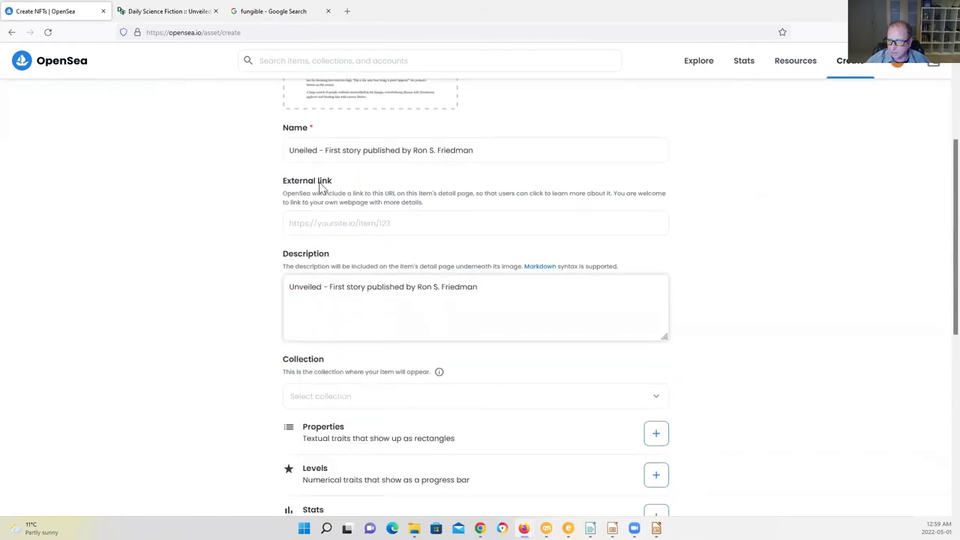
pyautogui.doubleClick(298, 287)
pyautogui.rightClick(306, 289)
pyautogui.click(332, 345)
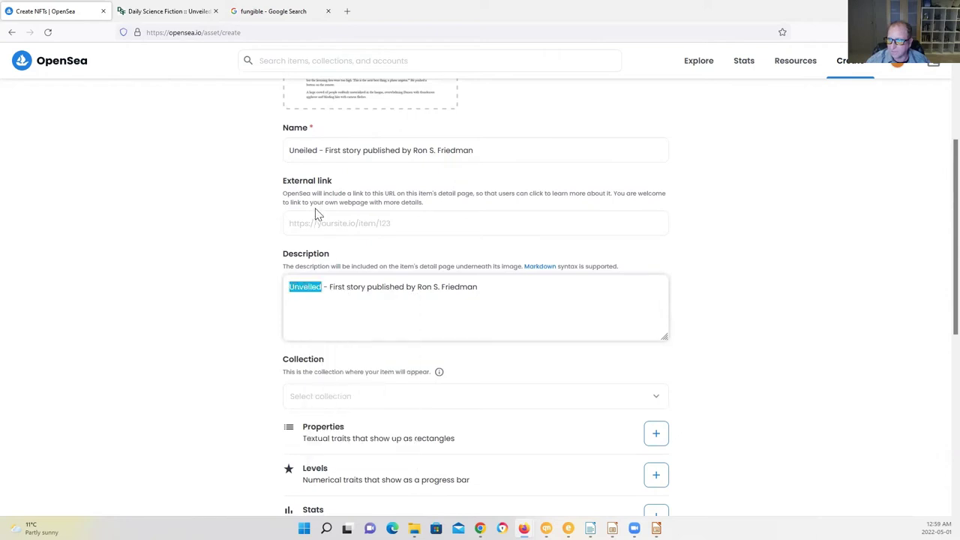
# - Replace "Uneiled" in the item name with the copied word "Unveiled"
pyautogui.tripleClick(316, 152)
pyautogui.click(313, 151)
pyautogui.doubleClick(300, 150)
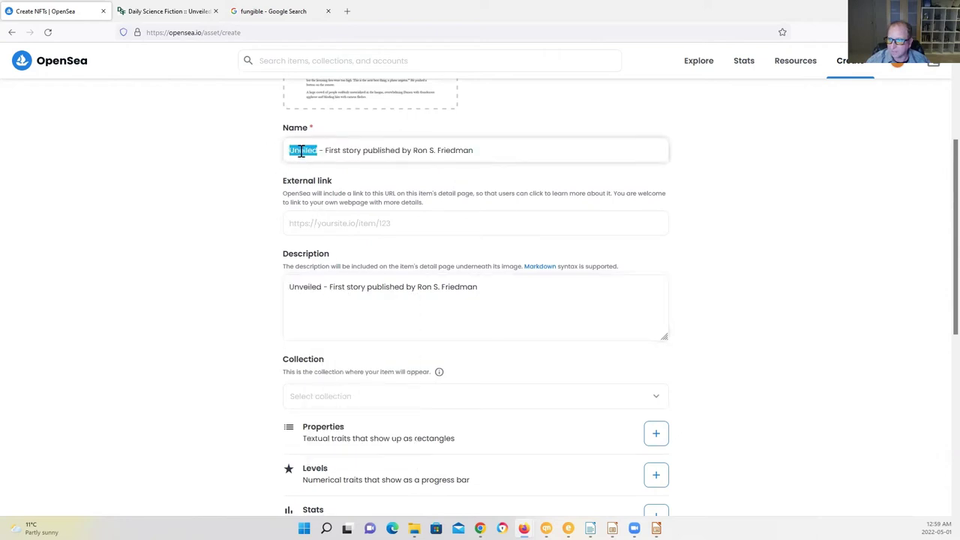
pyautogui.rightClick(313, 148)
pyautogui.click(334, 223)
# - Copy the web address of the Daily Science Fiction page for "Unveiled" into the item's external link
pyautogui.click(343, 223)
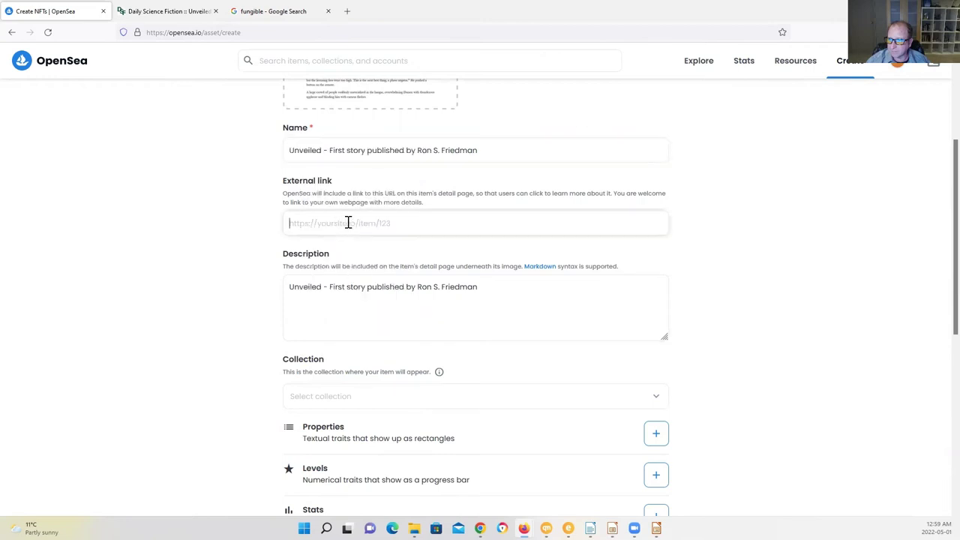
pyautogui.moveTo(523, 528)
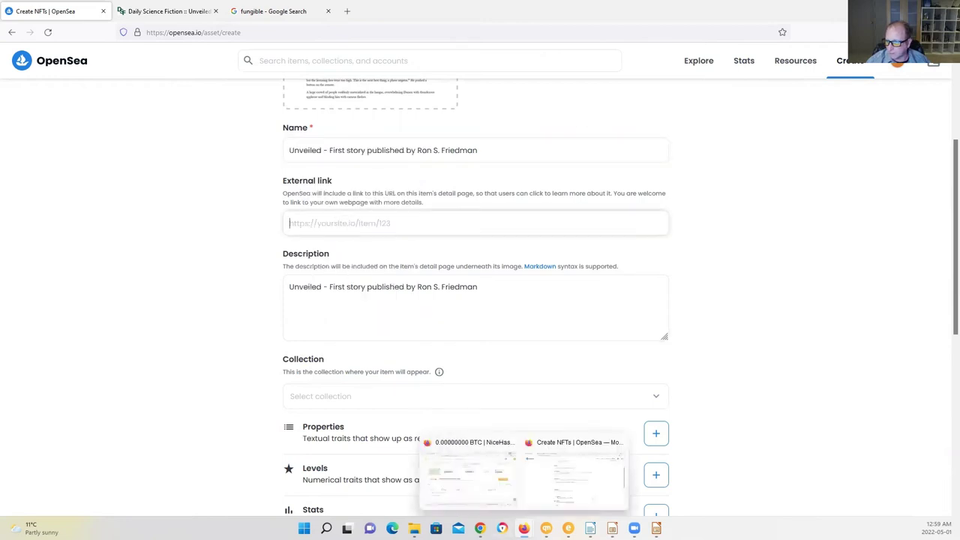
pyautogui.click(575, 448)
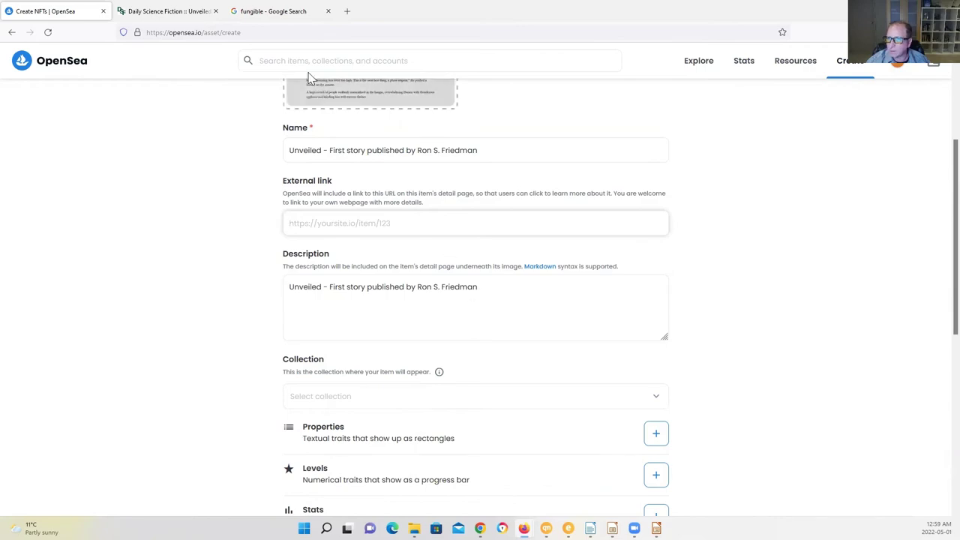
pyautogui.click(167, 12)
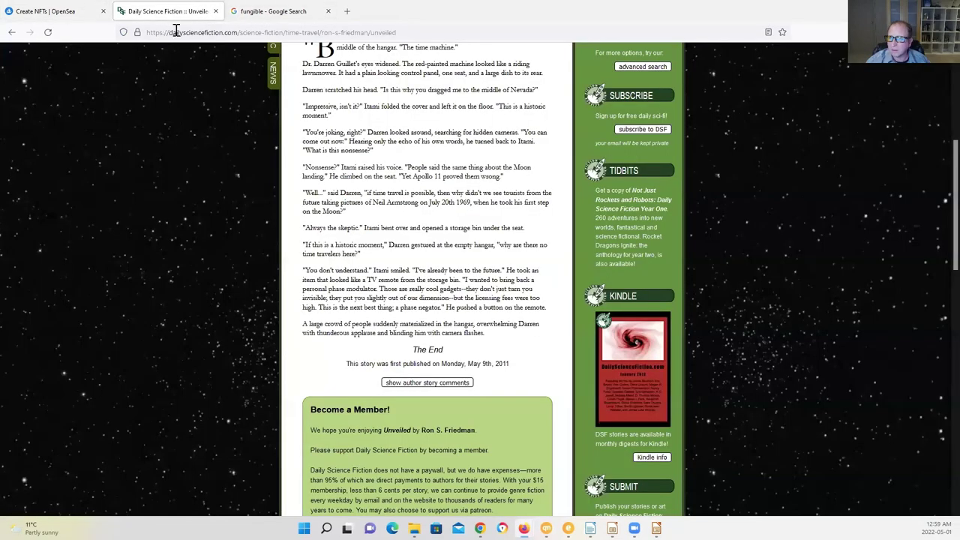
pyautogui.click(175, 32)
pyautogui.rightClick(185, 36)
pyautogui.click(193, 90)
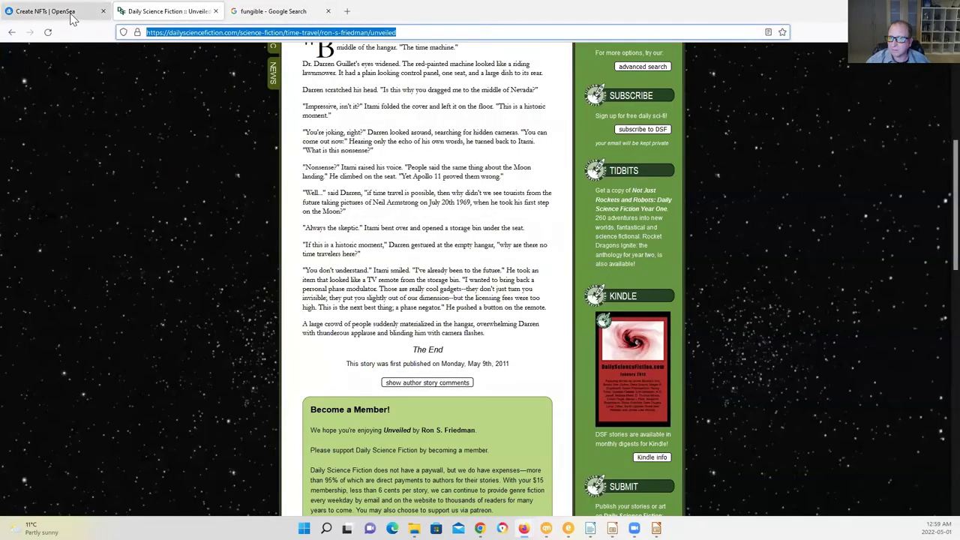
pyautogui.click(71, 15)
pyautogui.rightClick(355, 225)
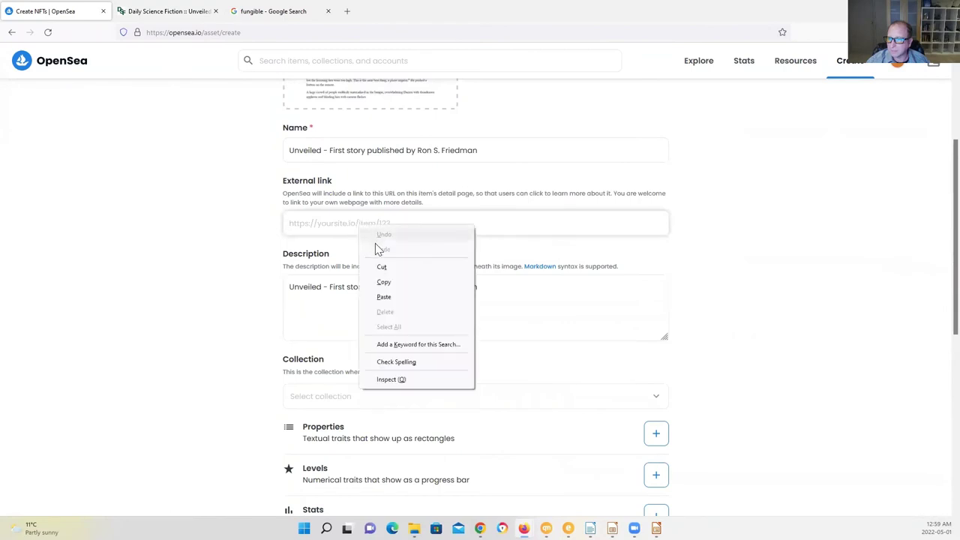
pyautogui.click(384, 297)
# - Try to set the item's collection to the author's full name followed by "short stories"
pyautogui.click(364, 319)
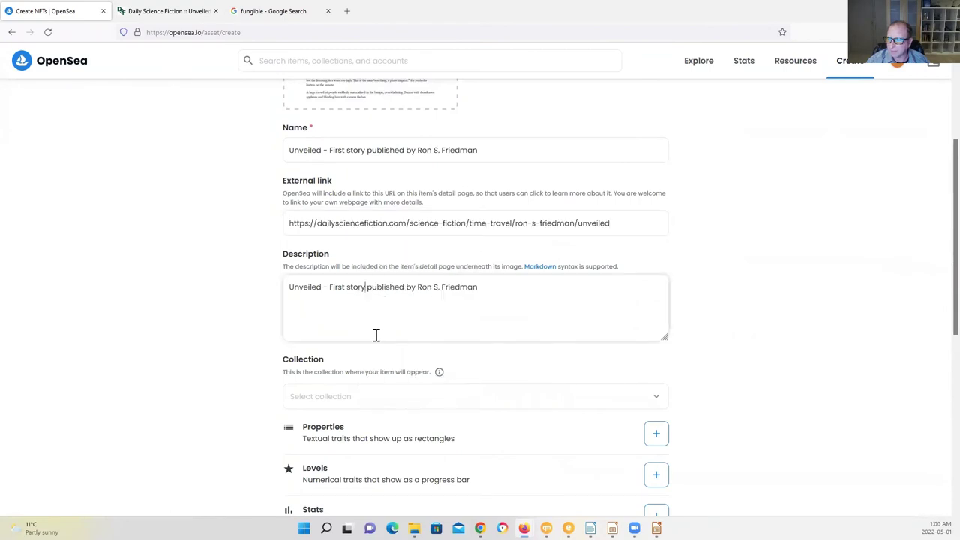
pyautogui.scroll(-2, 375, 335)
pyautogui.click(352, 302)
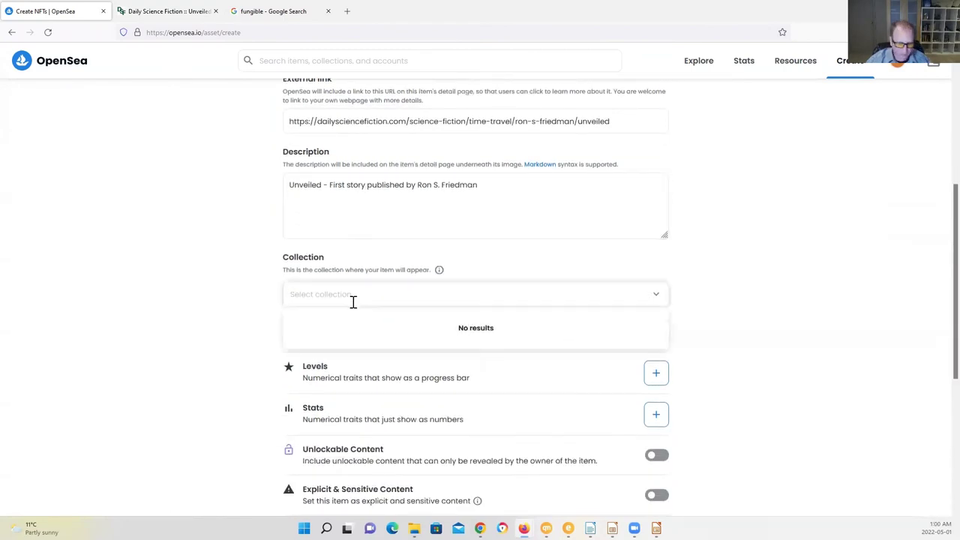
pyautogui.write('Ro')
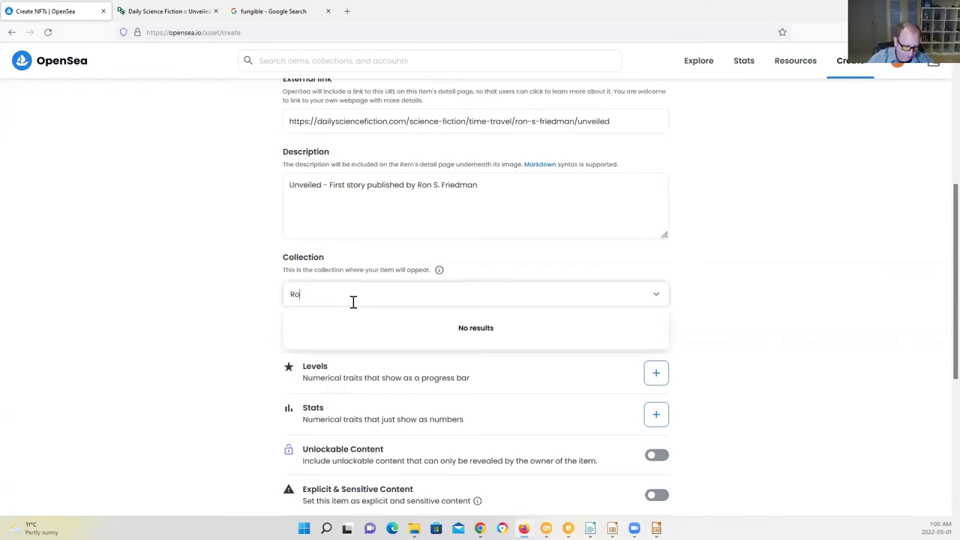
pyautogui.write('n S. Friedm')
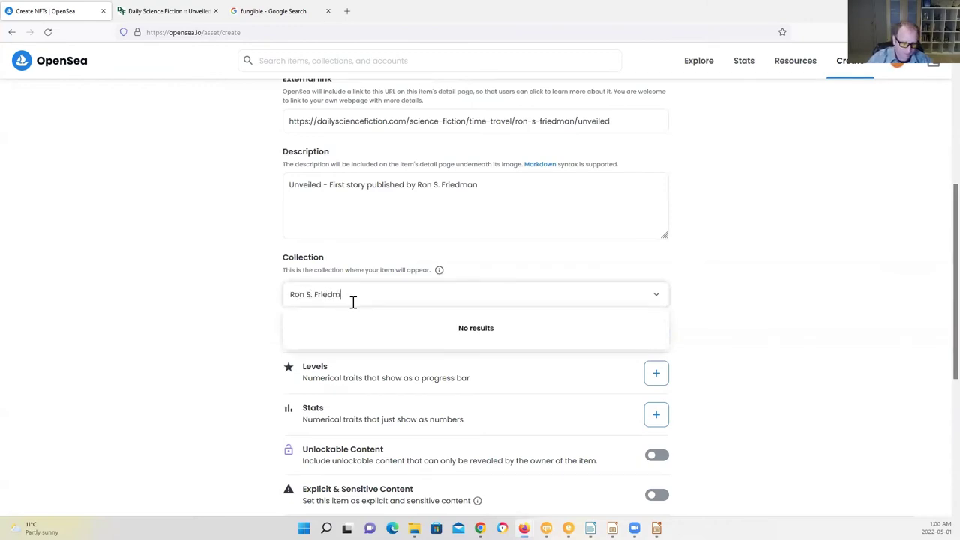
pyautogui.write('an shor')
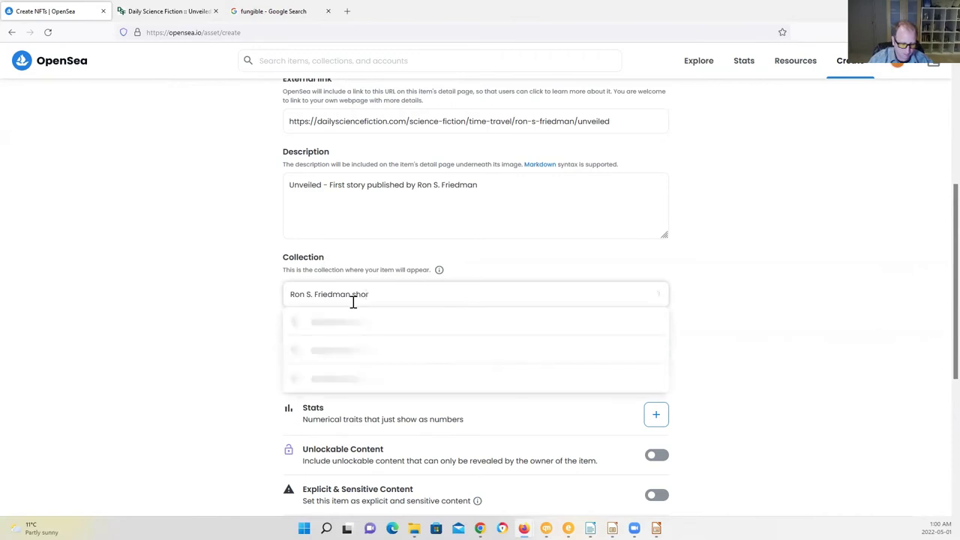
pyautogui.write('t stories')
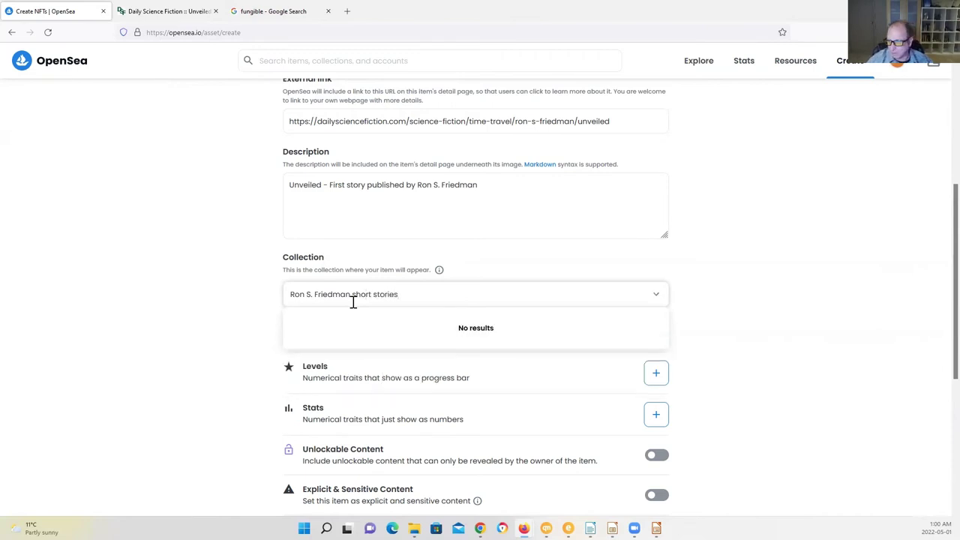
pyautogui.click(733, 333)
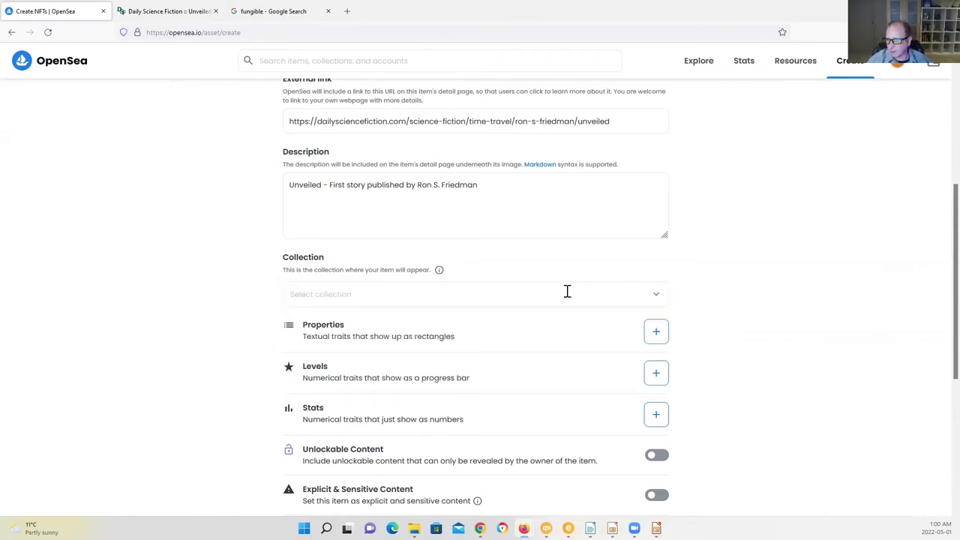
pyautogui.click(653, 300)
pyautogui.click(688, 225)
# - Set the item's blockchain to Polygon, leaving the properties, levels, stats and content options untouched
pyautogui.scroll(1, 400, 263)
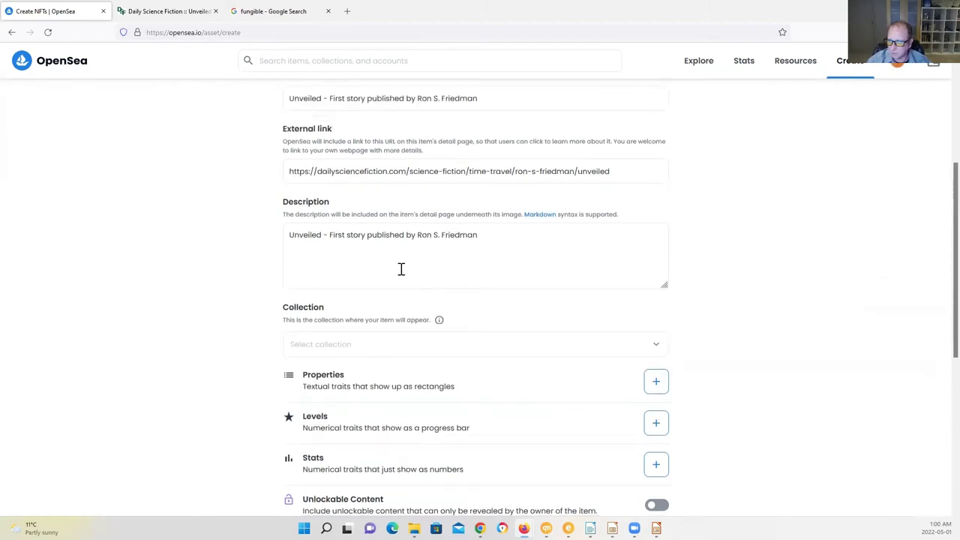
pyautogui.scroll(-2, 401, 272)
pyautogui.scroll(-2, 399, 276)
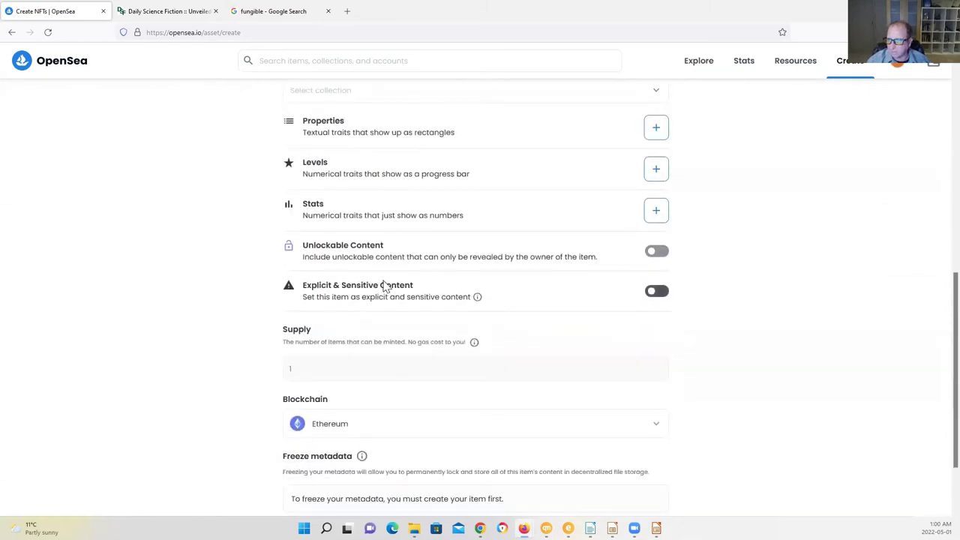
pyautogui.scroll(-1, 382, 285)
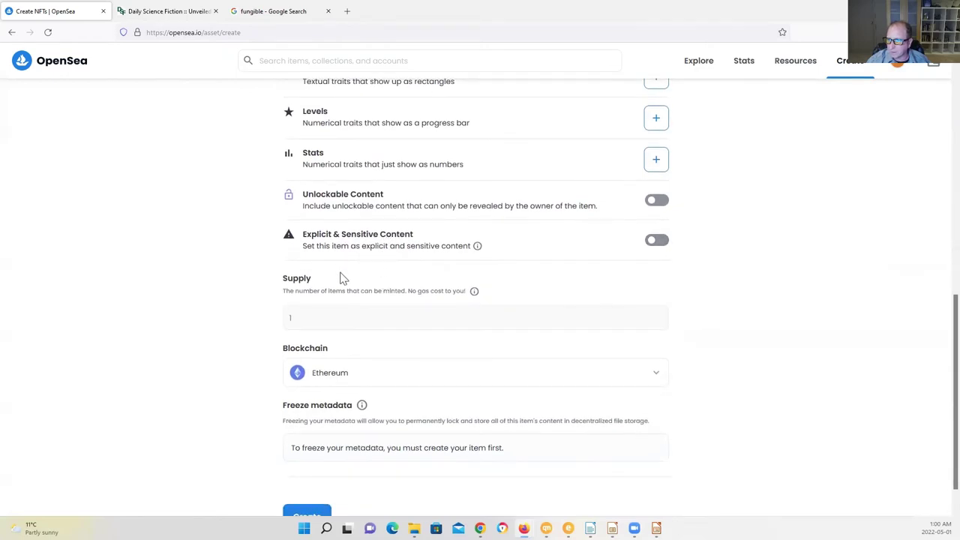
pyautogui.scroll(-1, 336, 282)
pyautogui.click(341, 331)
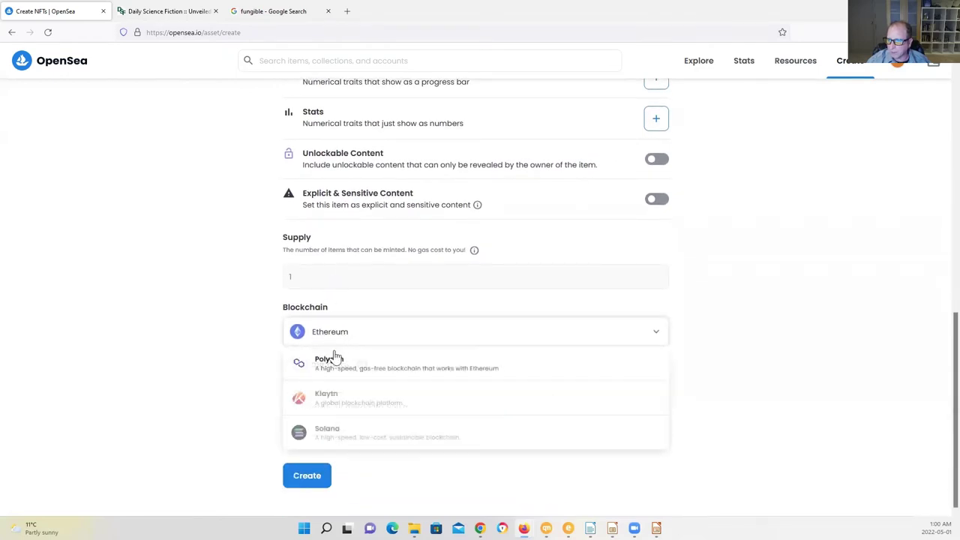
pyautogui.click(337, 366)
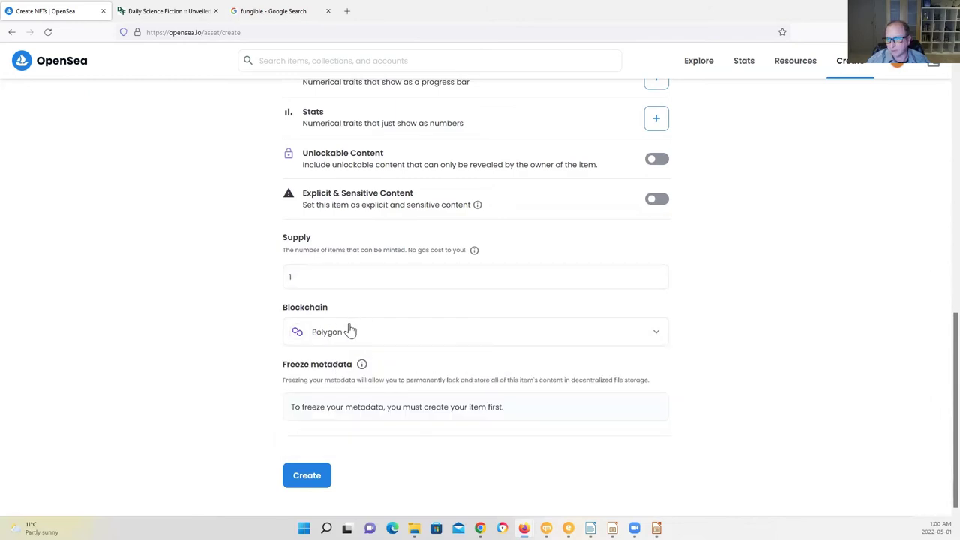
# - Create the item, completing the reCAPTCHA by selecting the images with palm trees, and dismiss the sharing dialog
pyautogui.click(316, 477)
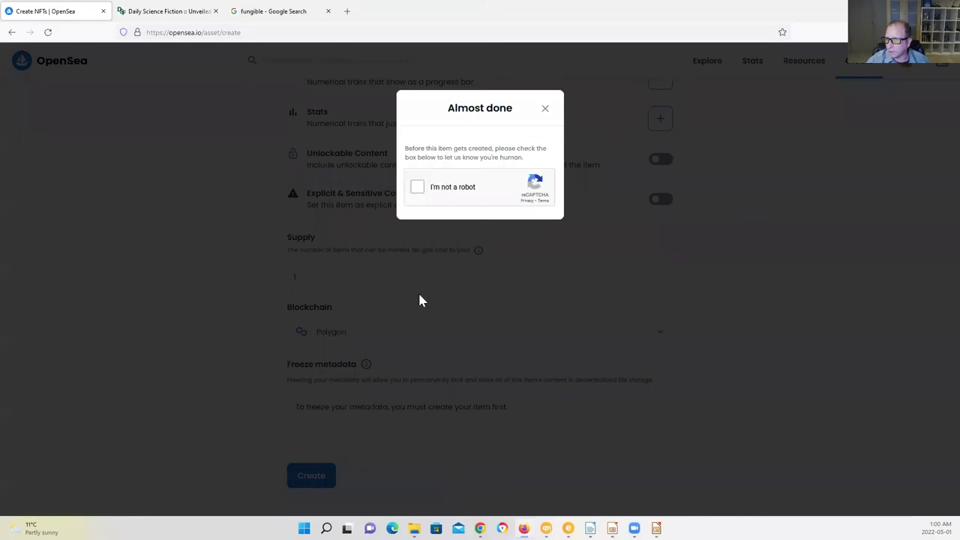
pyautogui.click(417, 188)
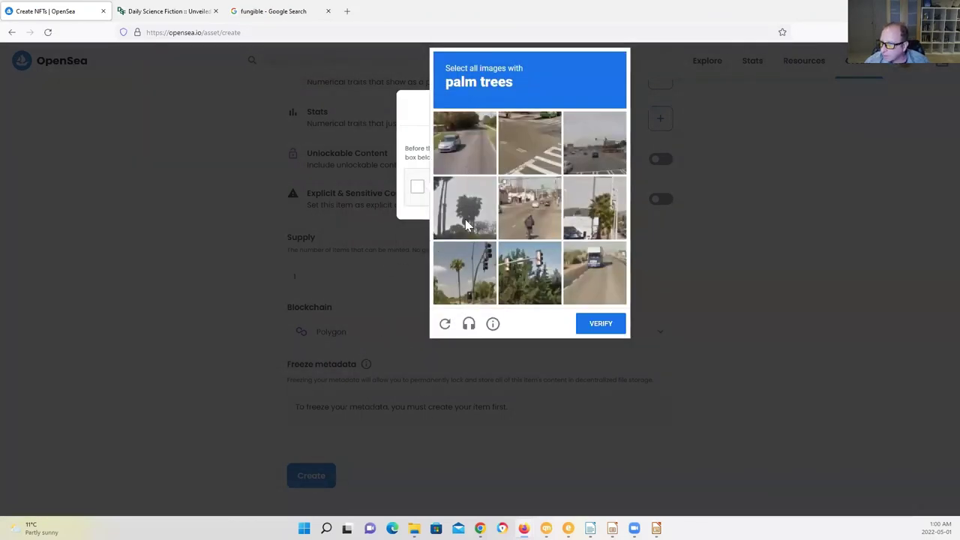
pyautogui.click(466, 221)
pyautogui.click(455, 267)
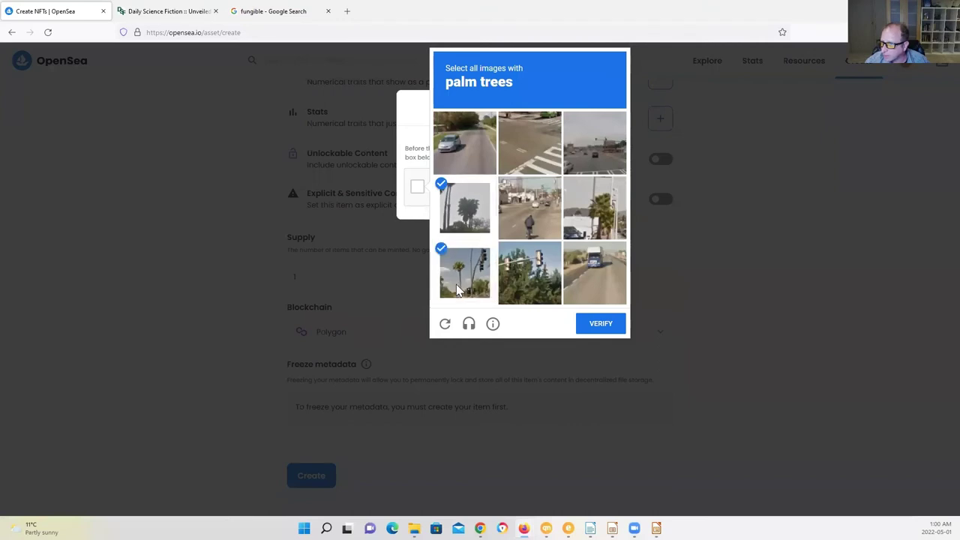
pyautogui.click(588, 217)
pyautogui.click(593, 337)
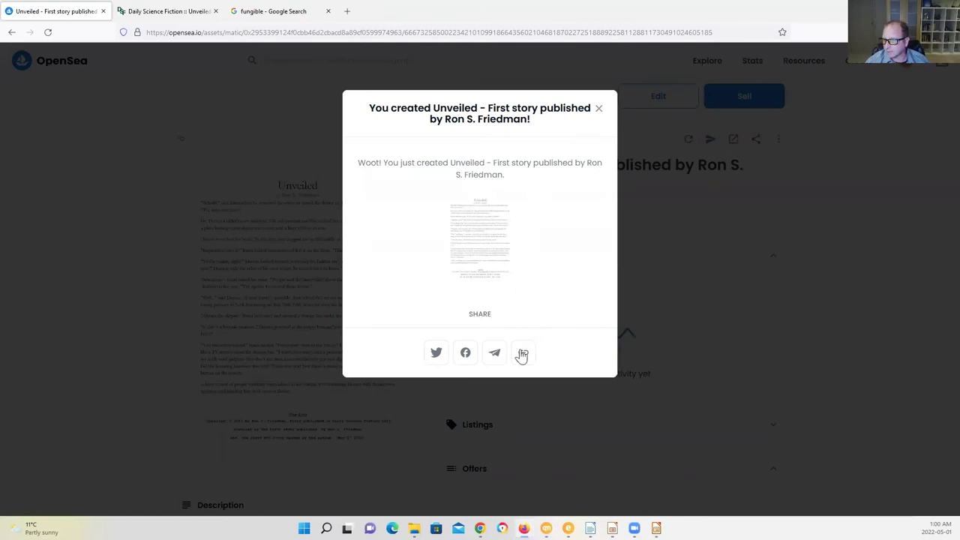
pyautogui.click(599, 111)
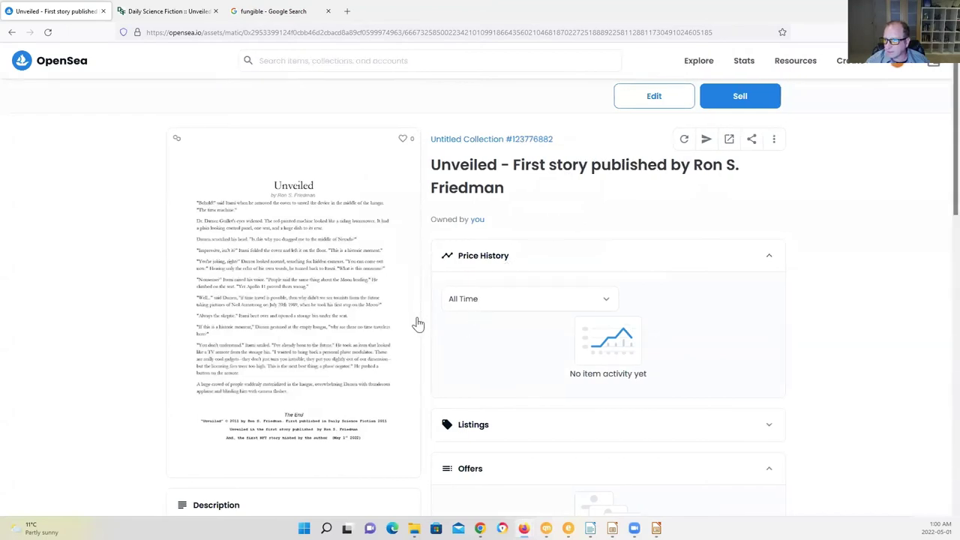
# - Start a sale listing for the created "Unveiled" item and set its price to 1.69 ETH
pyautogui.scroll(-5, 418, 324)
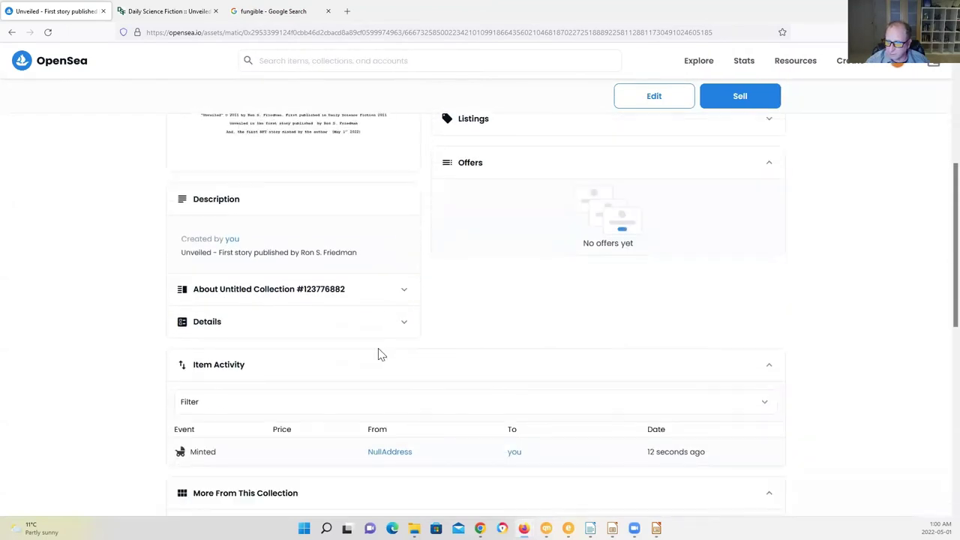
pyautogui.scroll(-3, 378, 353)
pyautogui.scroll(3, 390, 349)
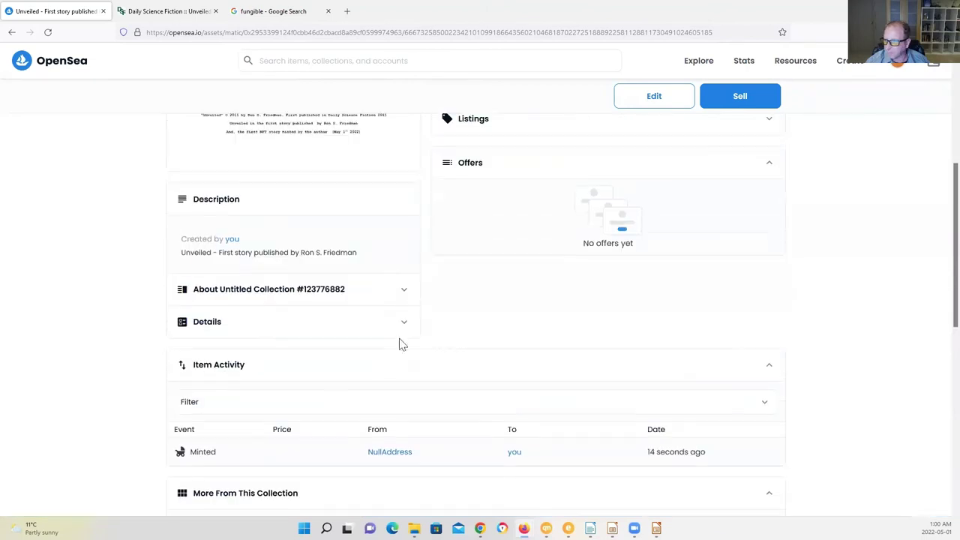
pyautogui.scroll(3, 454, 323)
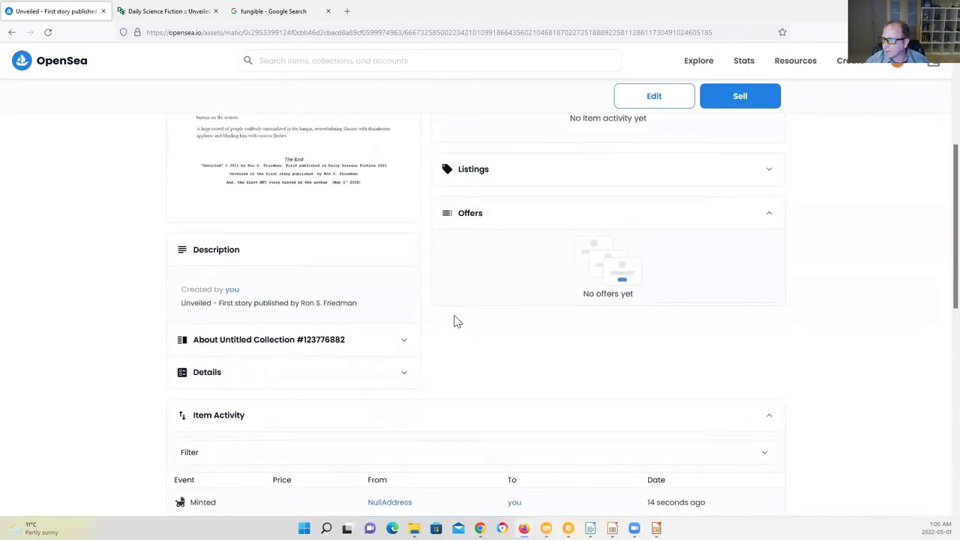
pyautogui.click(731, 105)
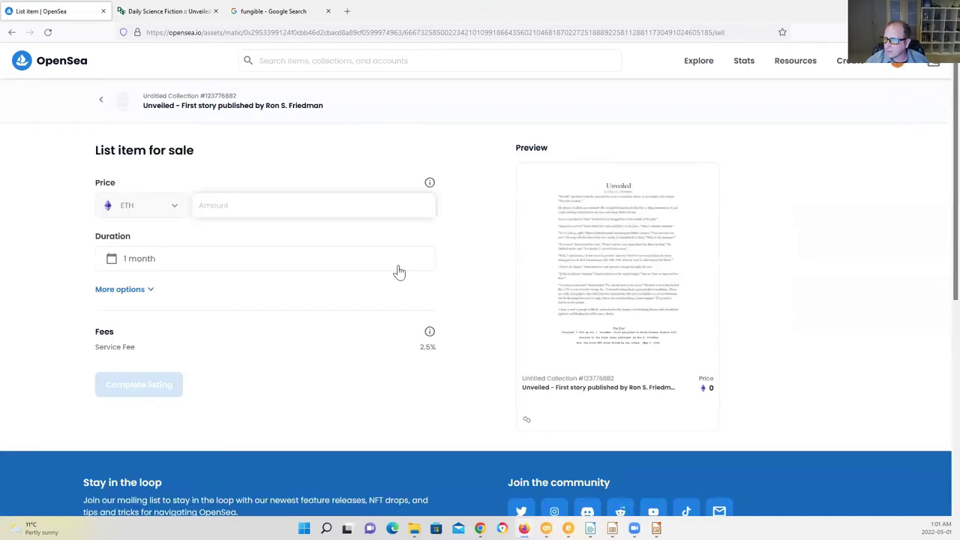
pyautogui.click(222, 208)
pyautogui.write('1')
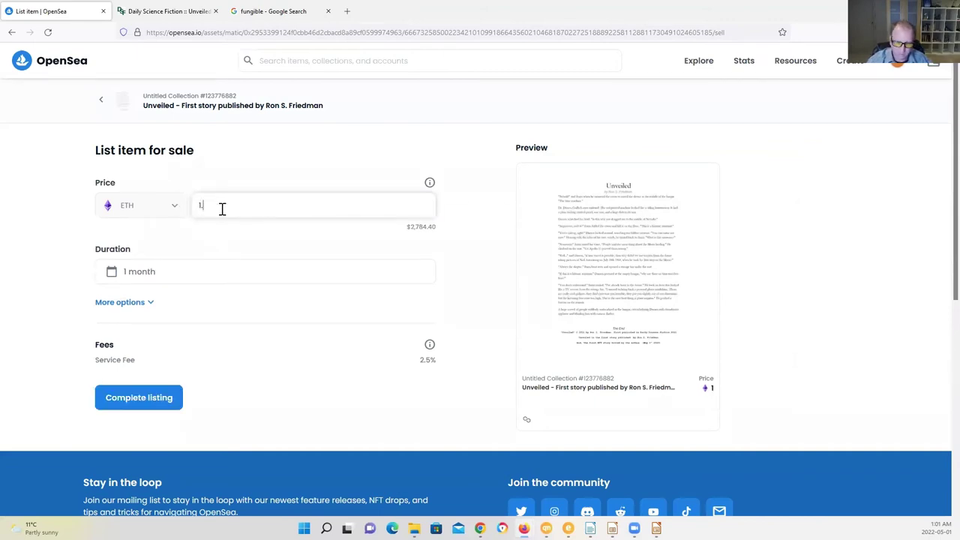
pyautogui.write('.69')
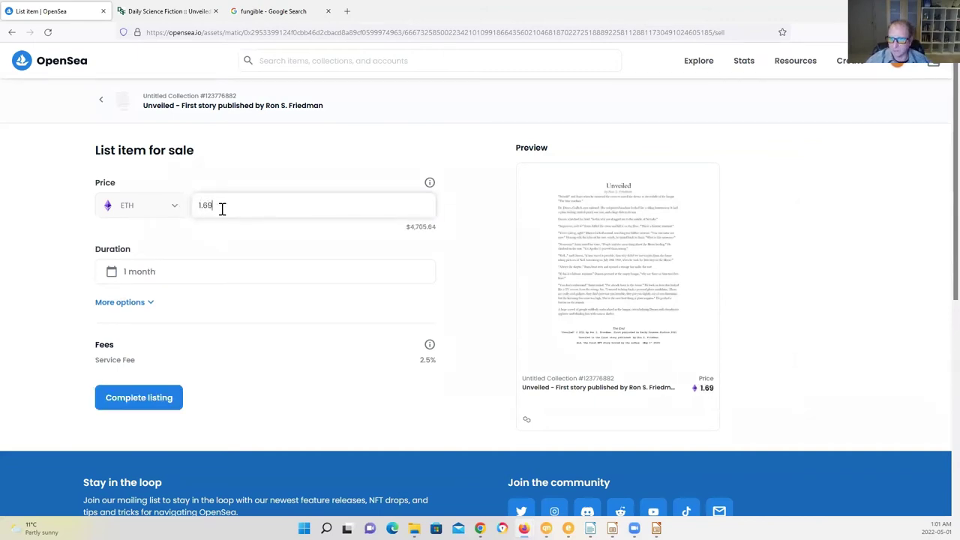
pyautogui.click(239, 242)
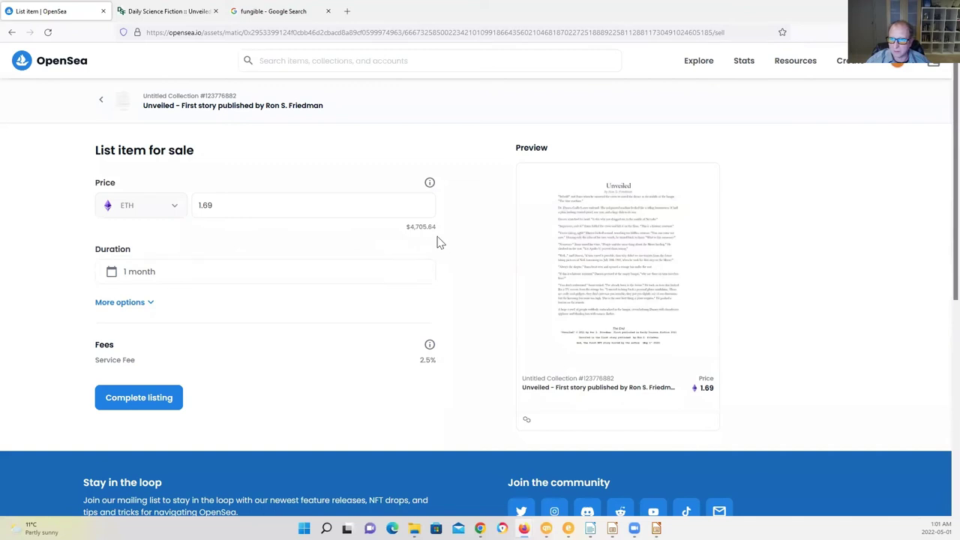
# - Keep the listing duration at 1 month and proceed to complete the listing
pyautogui.click(180, 276)
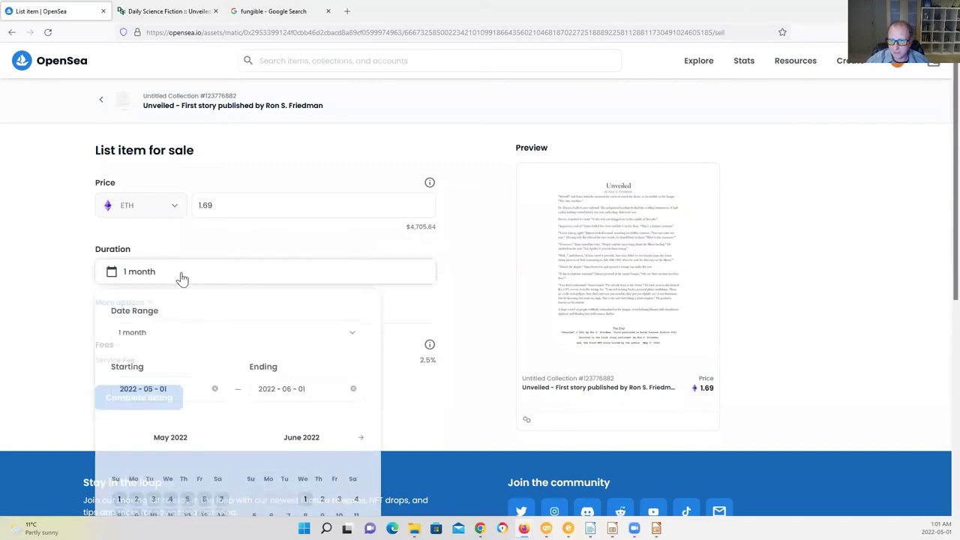
pyautogui.click(51, 268)
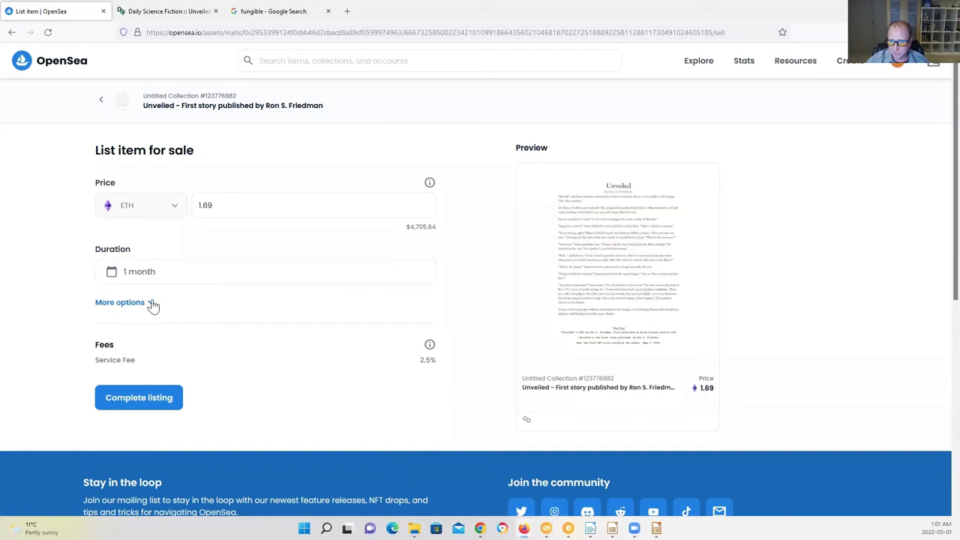
pyautogui.click(139, 401)
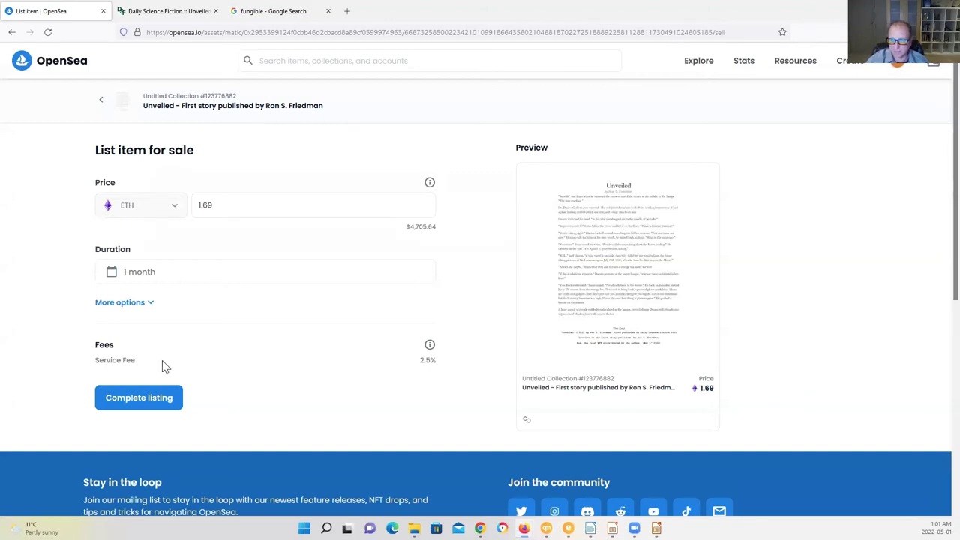
pyautogui.click(149, 401)
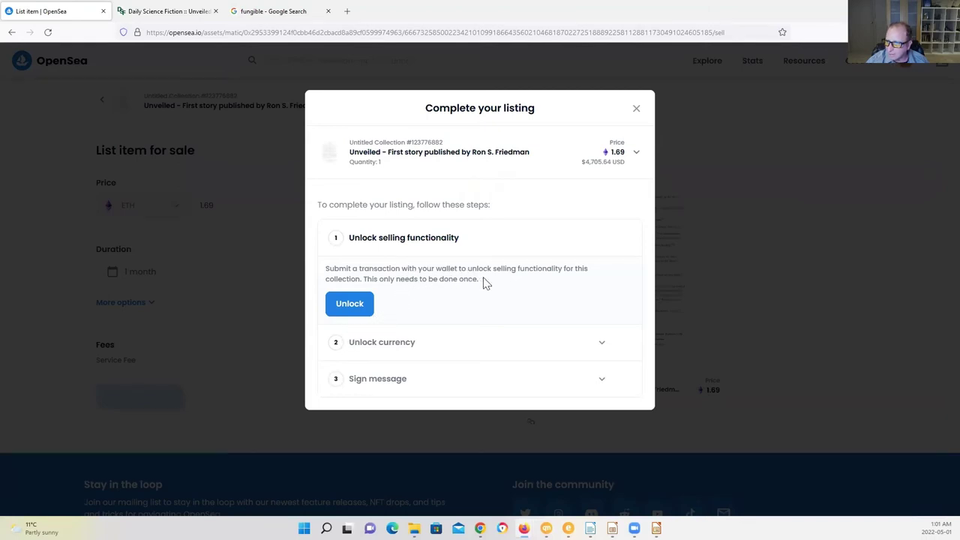
# - Unlock the selling functionality and the currency for the listing, reading through and signing both MetaMask signature requests
pyautogui.click(354, 305)
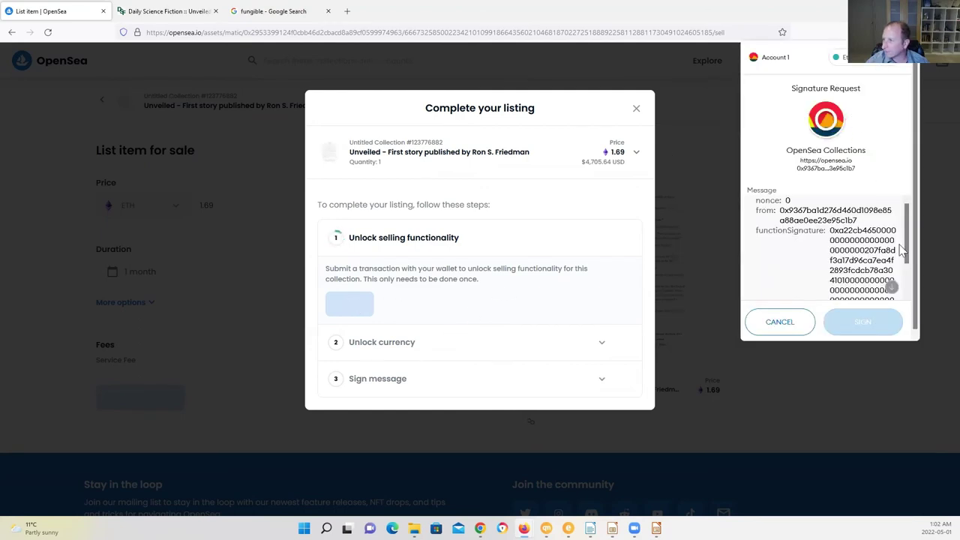
pyautogui.scroll(-3, 900, 255)
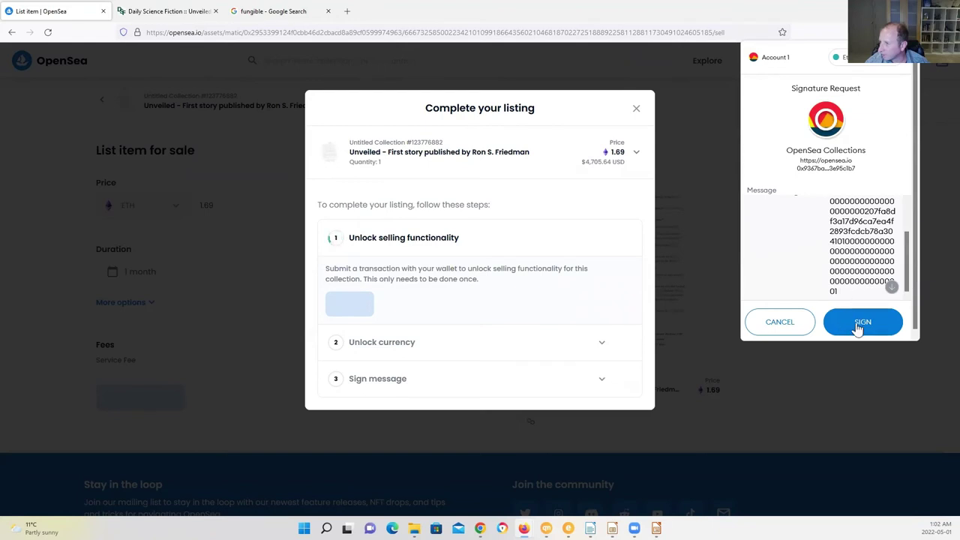
pyautogui.click(860, 324)
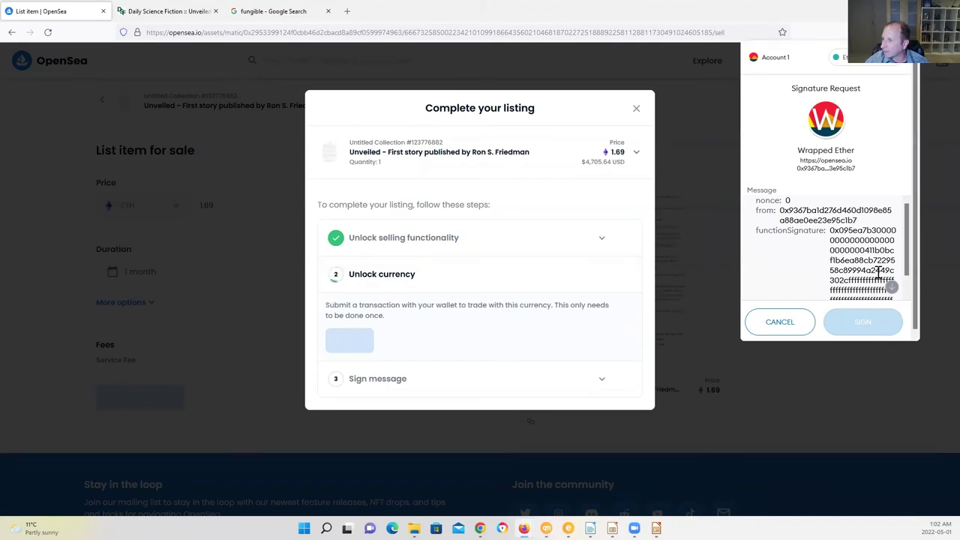
pyautogui.moveTo(906, 262); pyautogui.dragTo(906, 306)
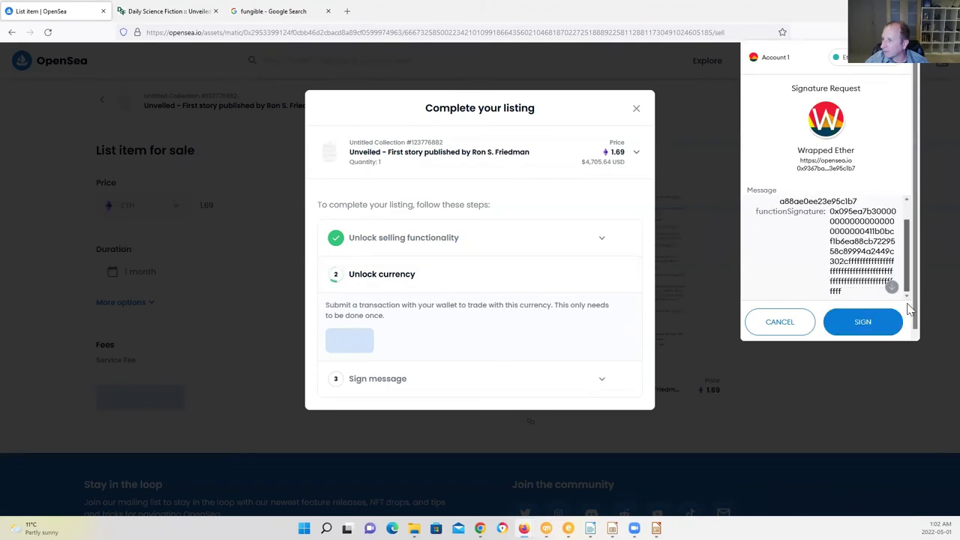
pyautogui.click(863, 321)
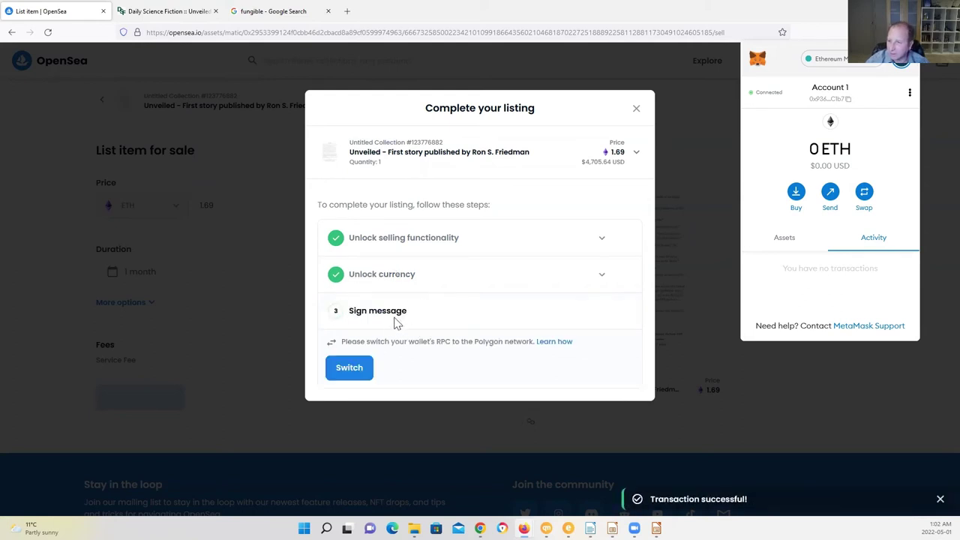
# - Switch the wallet to the Polygon network, reviewing the network's full details before approving its addition and the switch
pyautogui.click(385, 321)
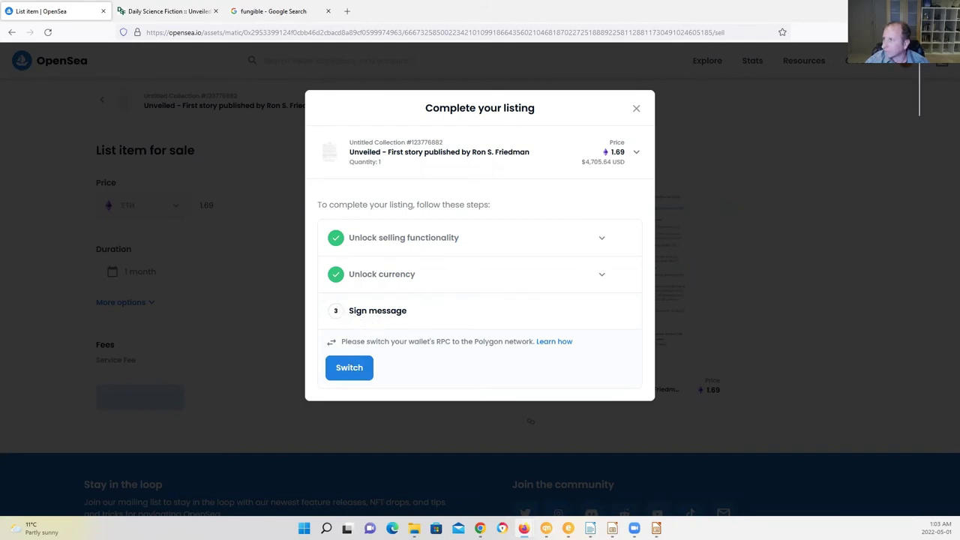
pyautogui.click(908, 33)
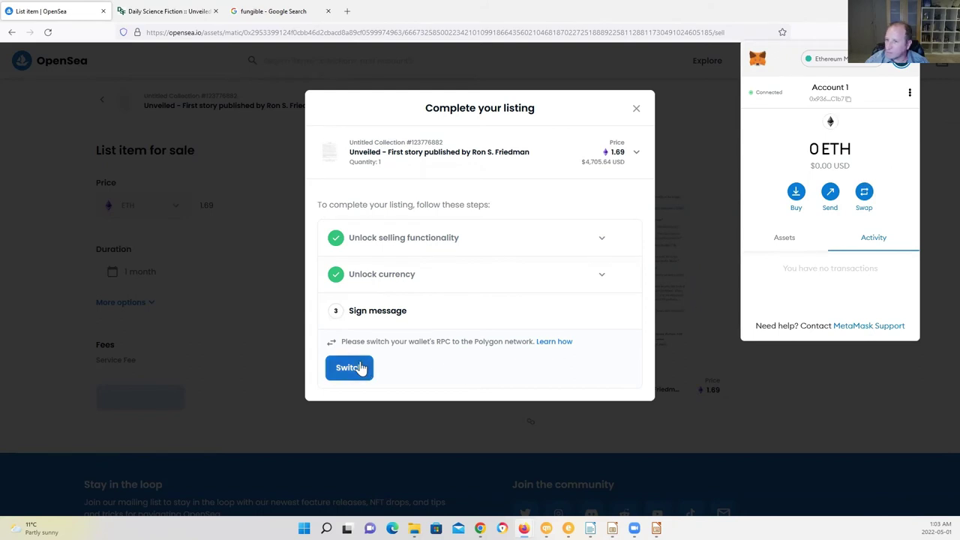
pyautogui.click(366, 316)
pyautogui.click(358, 367)
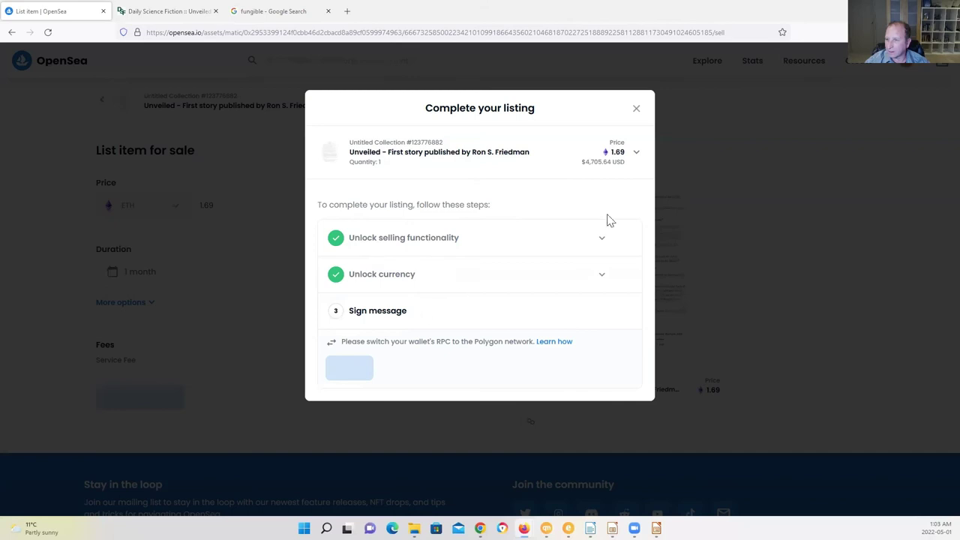
pyautogui.click(889, 32)
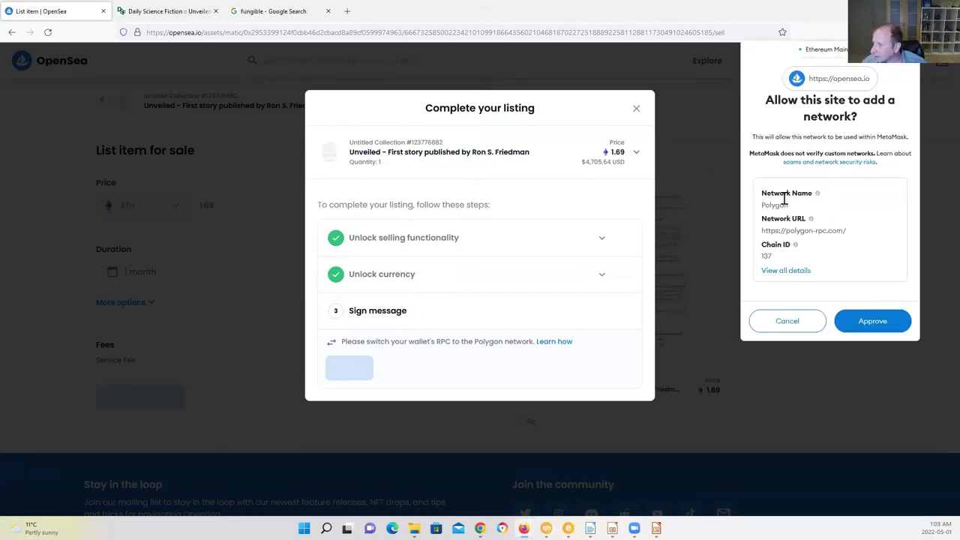
pyautogui.click(791, 271)
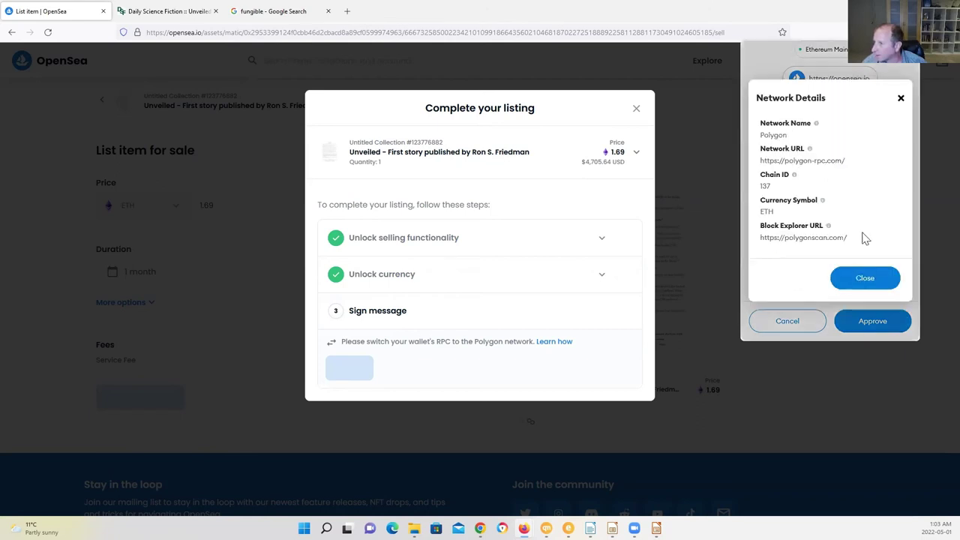
pyautogui.click(865, 278)
pyautogui.click(874, 321)
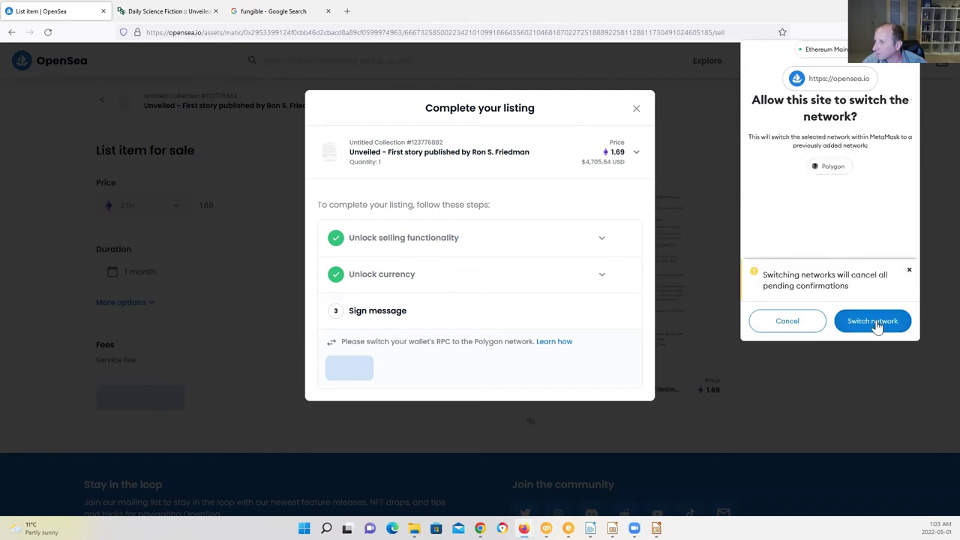
pyautogui.click(874, 322)
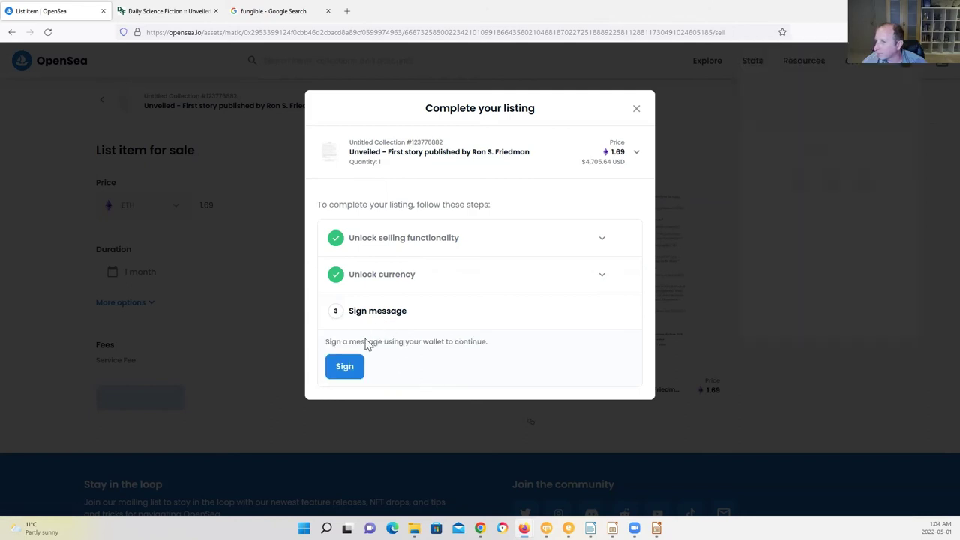
# - Sign the final listing message in MetaMask after reading to its end, and dismiss the sharing dialog
pyautogui.click(344, 366)
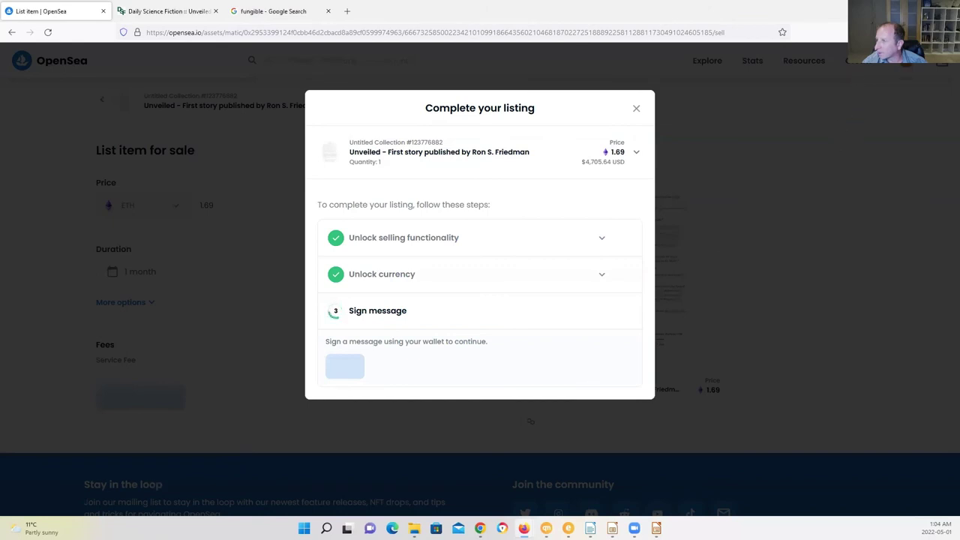
pyautogui.scroll(-3, 855, 240)
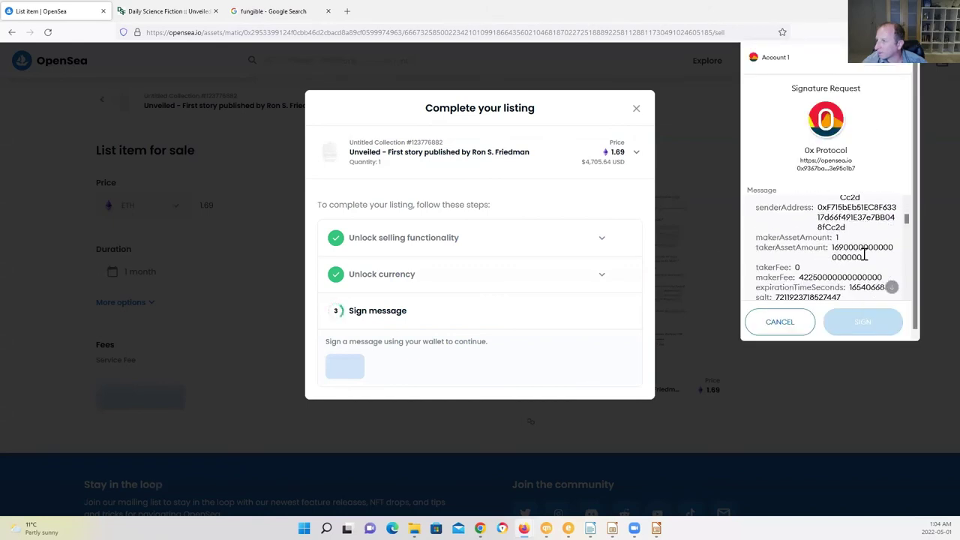
pyautogui.click(908, 228)
pyautogui.moveTo(907, 234); pyautogui.dragTo(909, 321)
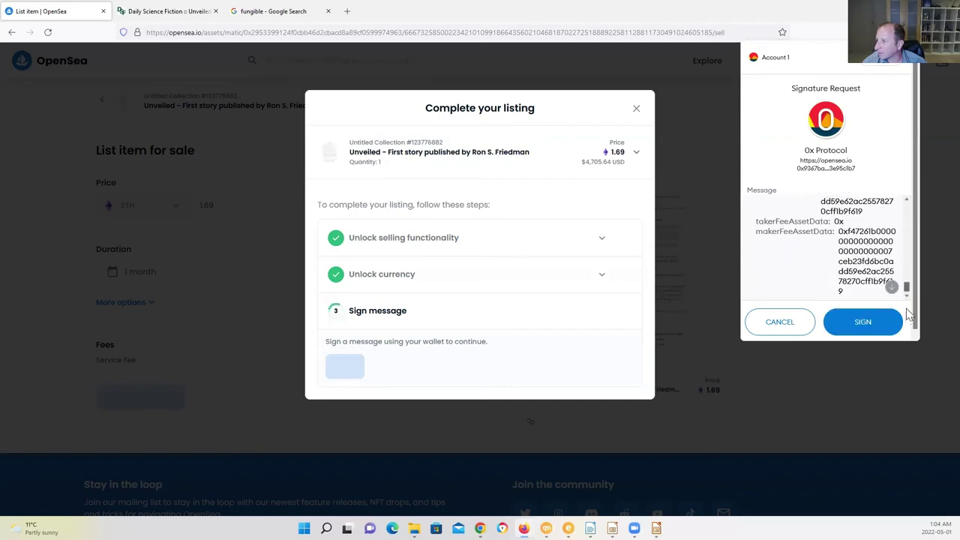
pyautogui.click(885, 327)
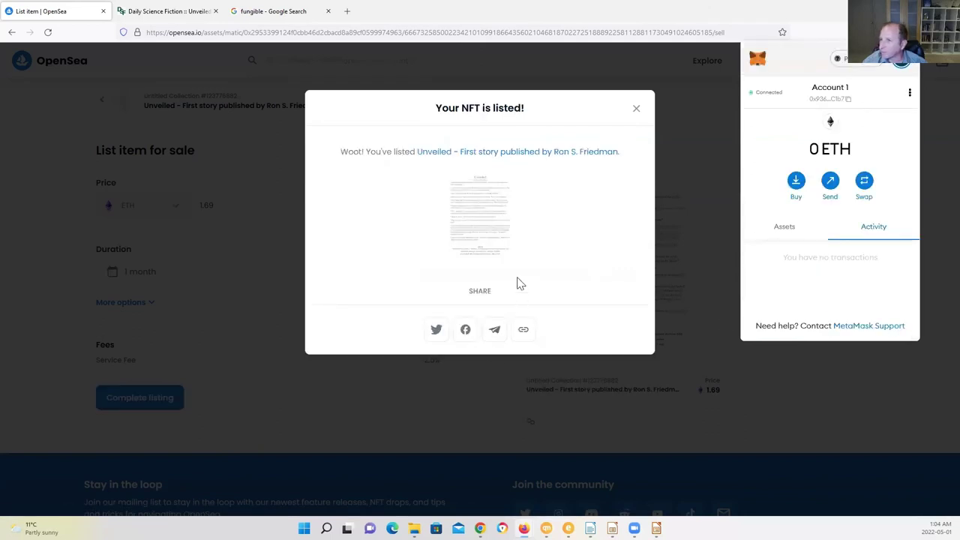
pyautogui.click(636, 109)
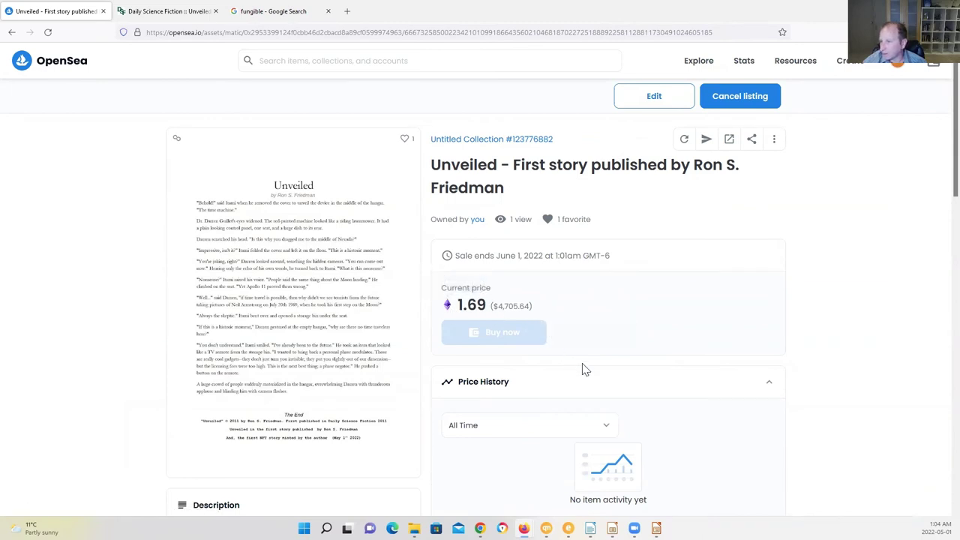
# - Examine the listed item's page, including its sale price, price history, description, offers and item activity
pyautogui.scroll(-1, 585, 377)
pyautogui.scroll(-2, 585, 377)
pyautogui.scroll(2, 581, 376)
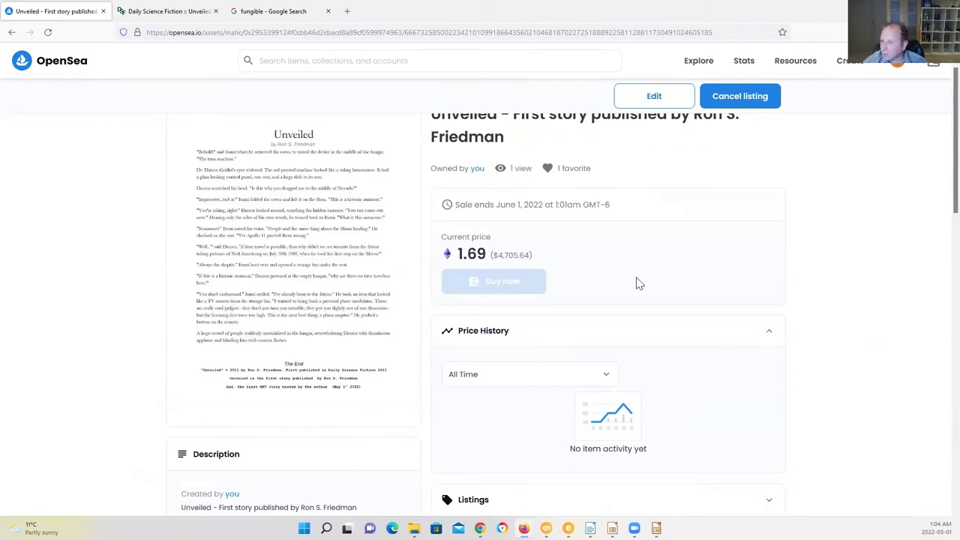
pyautogui.scroll(-5, 642, 353)
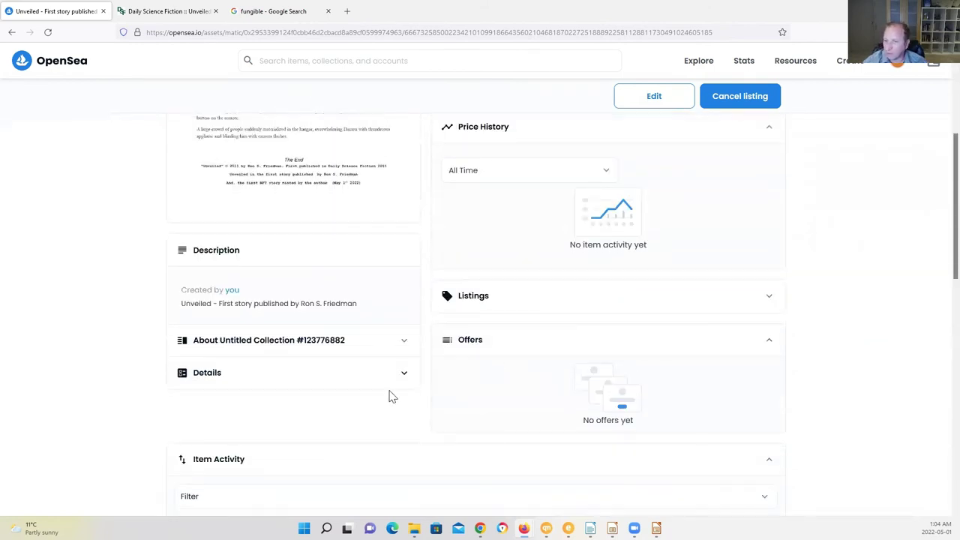
pyautogui.scroll(-3, 390, 397)
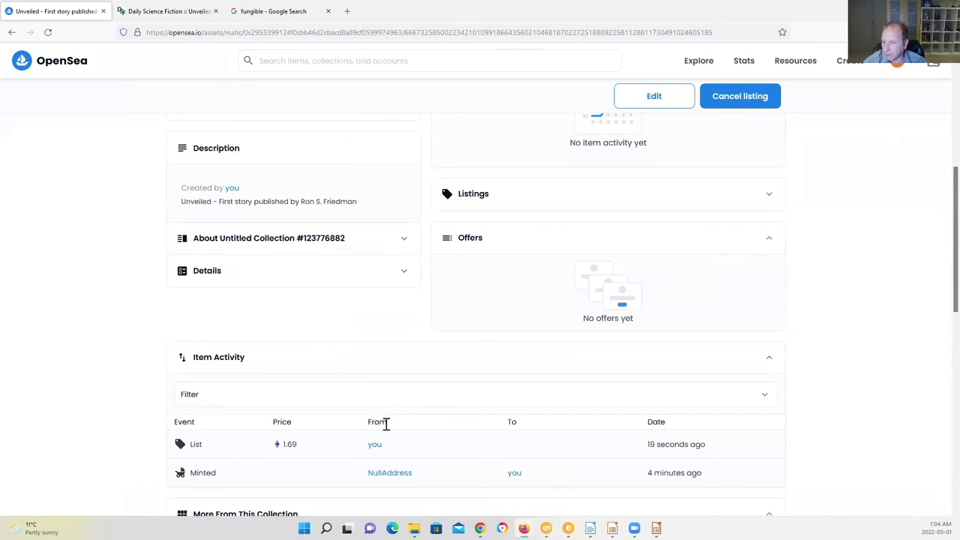
pyautogui.scroll(-4, 385, 425)
pyautogui.scroll(10, 384, 420)
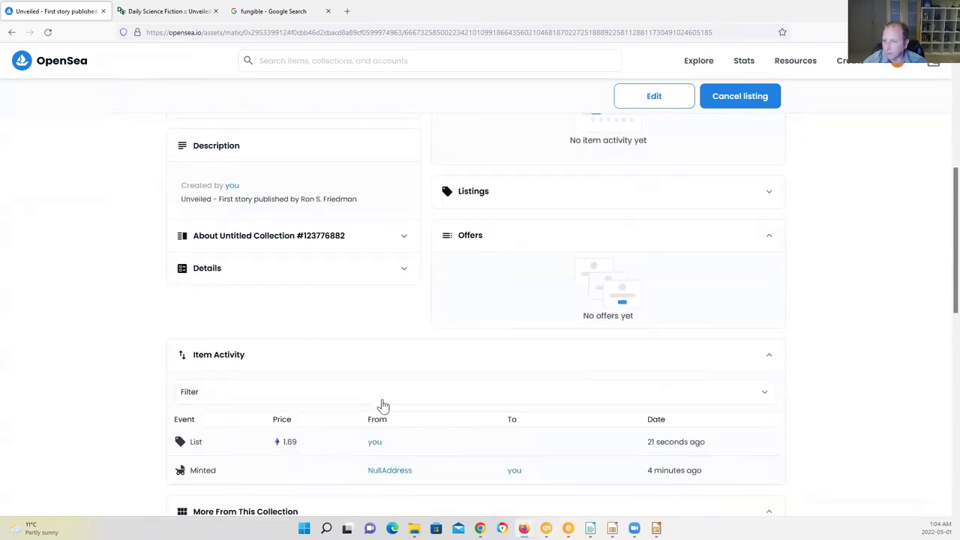
pyautogui.scroll(3, 410, 313)
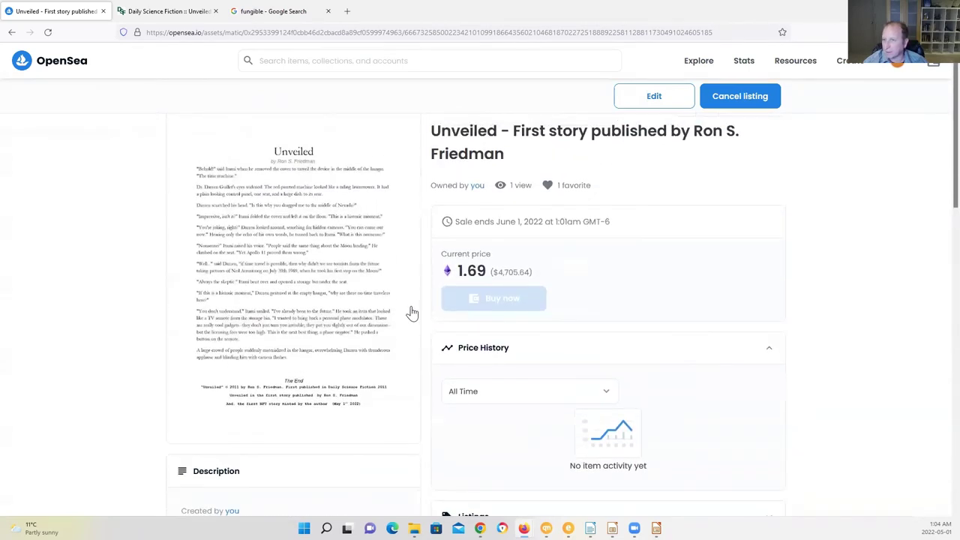